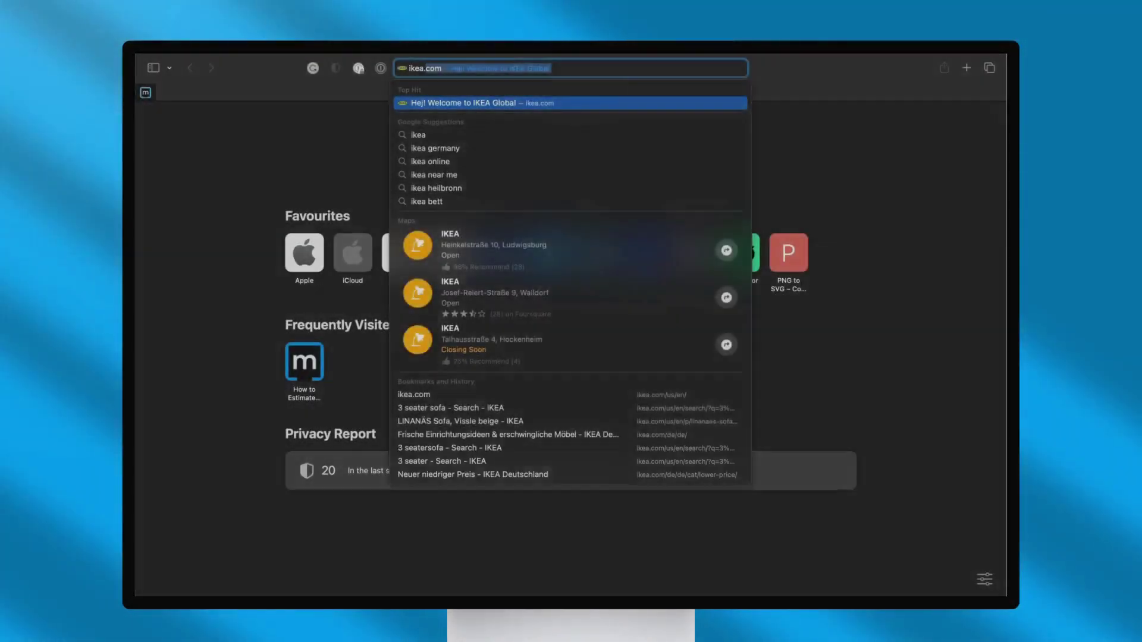
# Search IKEA for '3 seater sofa' and scroll down to the sofa results, including LINANÄS
pyautogui.press('Return')
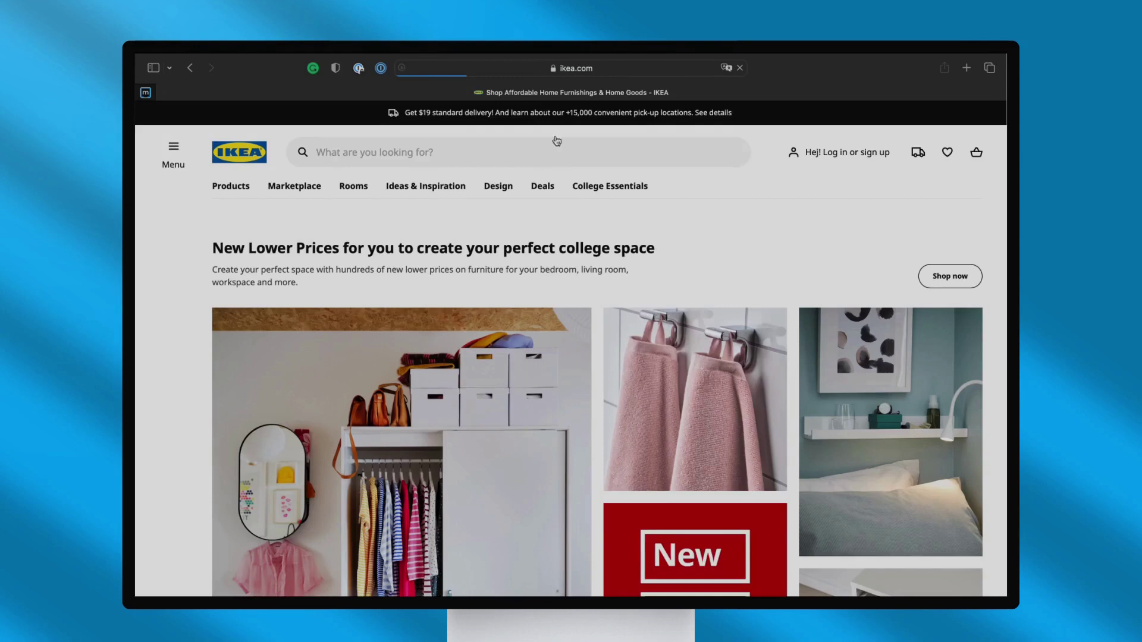
pyautogui.scroll(-3, 534, 256)
pyautogui.scroll(2, 533, 256)
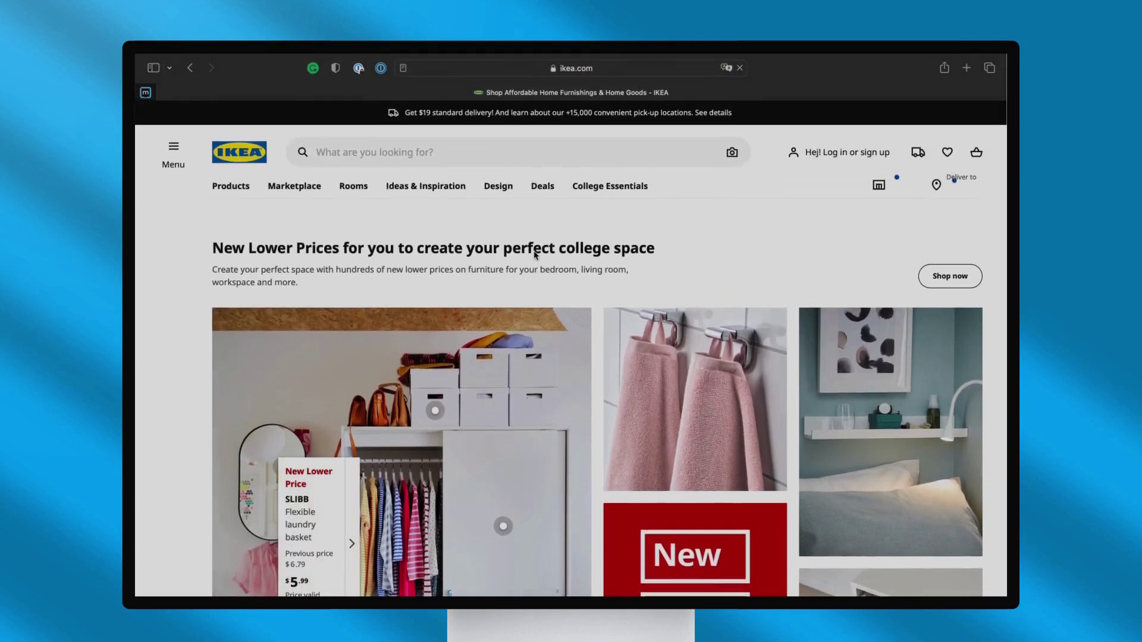
pyautogui.click(417, 151)
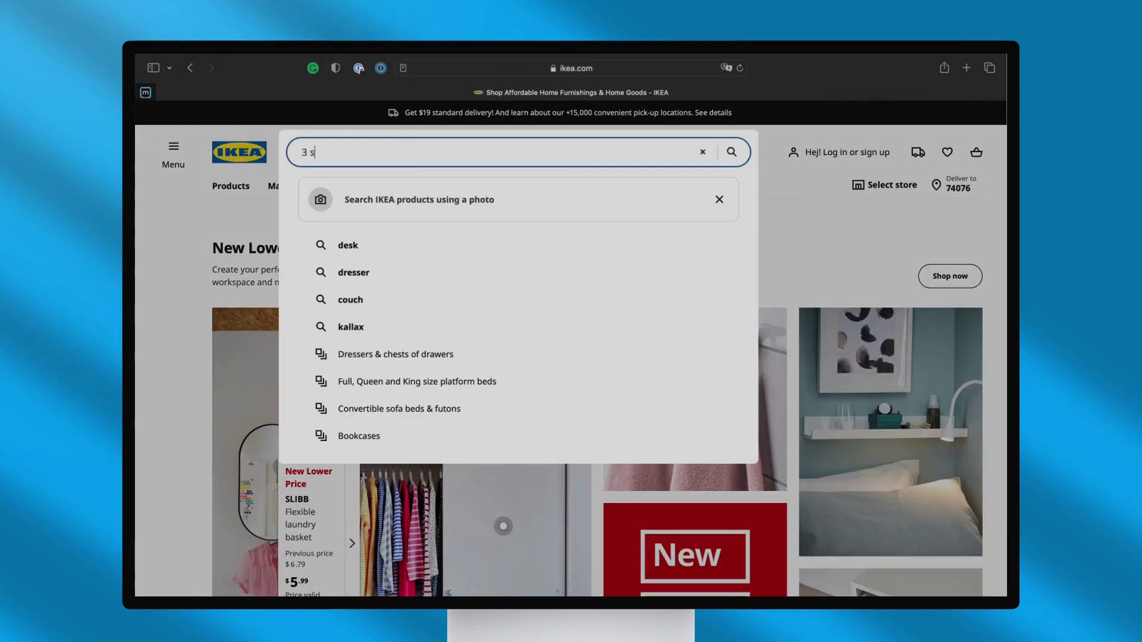
pyautogui.write('3 seater sofa')
pyautogui.press('Return')
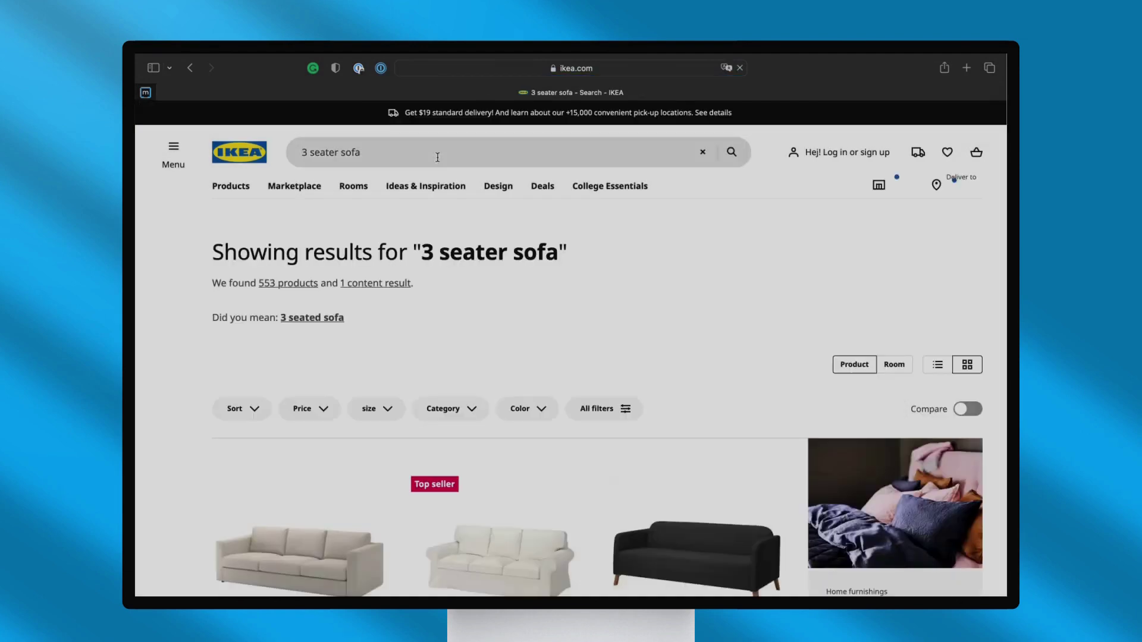
pyautogui.scroll(-5, 475, 326)
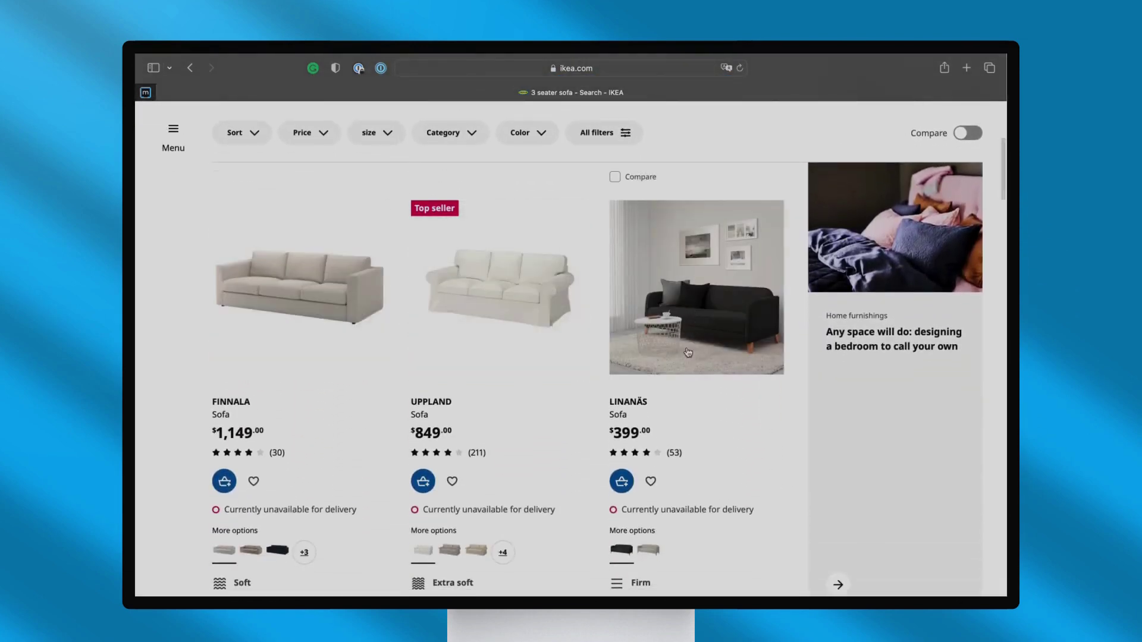
pyautogui.moveTo(648, 550)
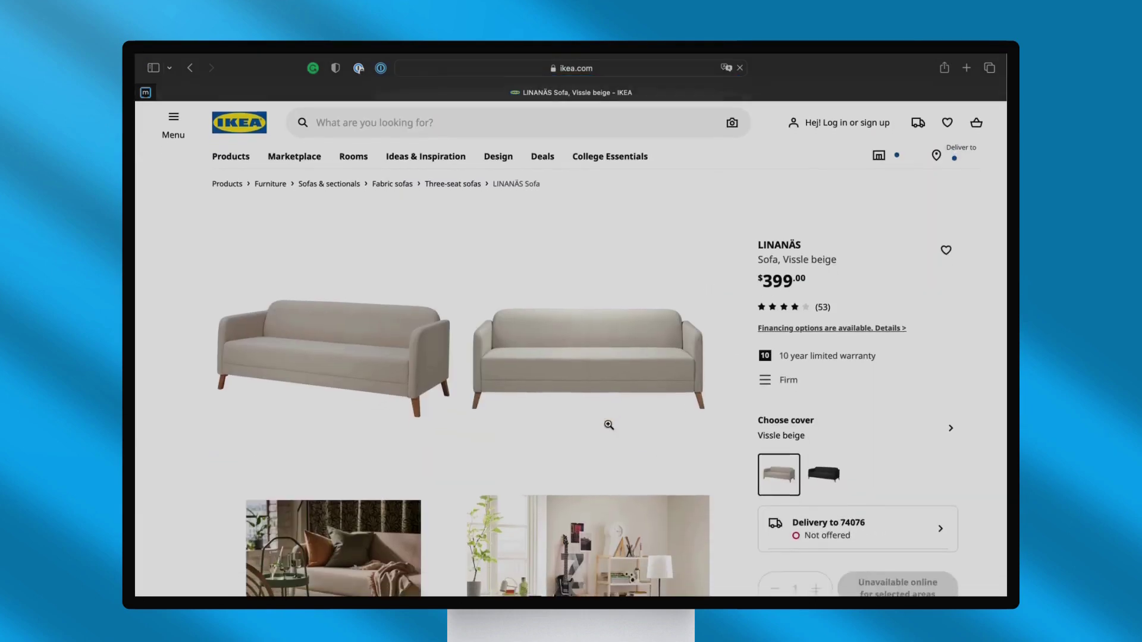
# Browse through the LINANÄS sofa's product photos in the enlarged photo viewer
pyautogui.click(593, 371)
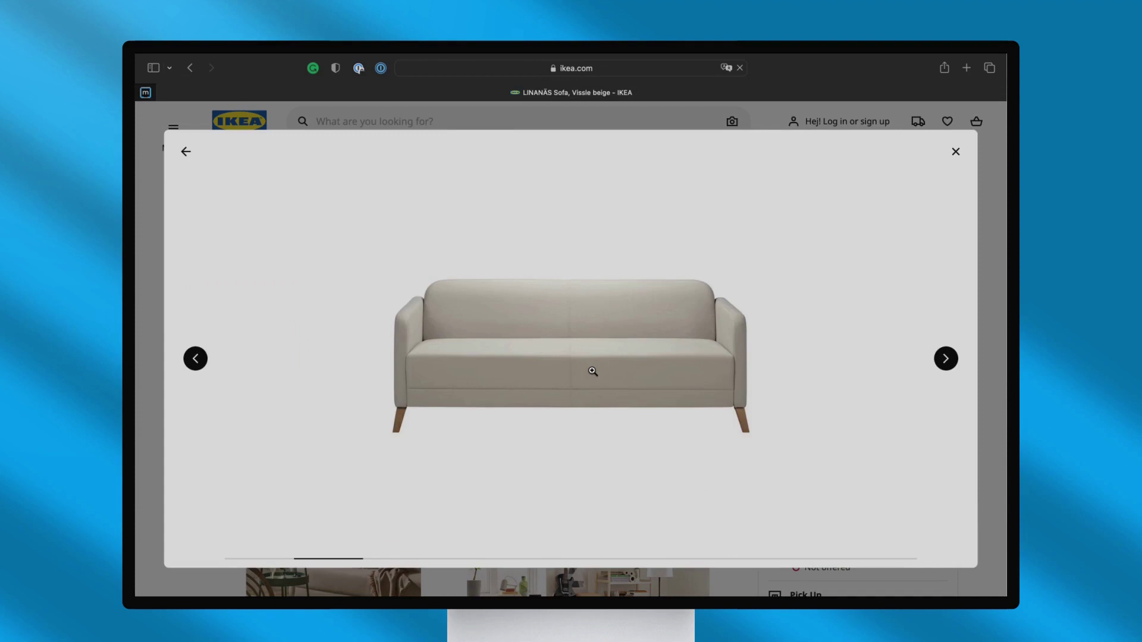
pyautogui.click(946, 360)
pyautogui.click(947, 360)
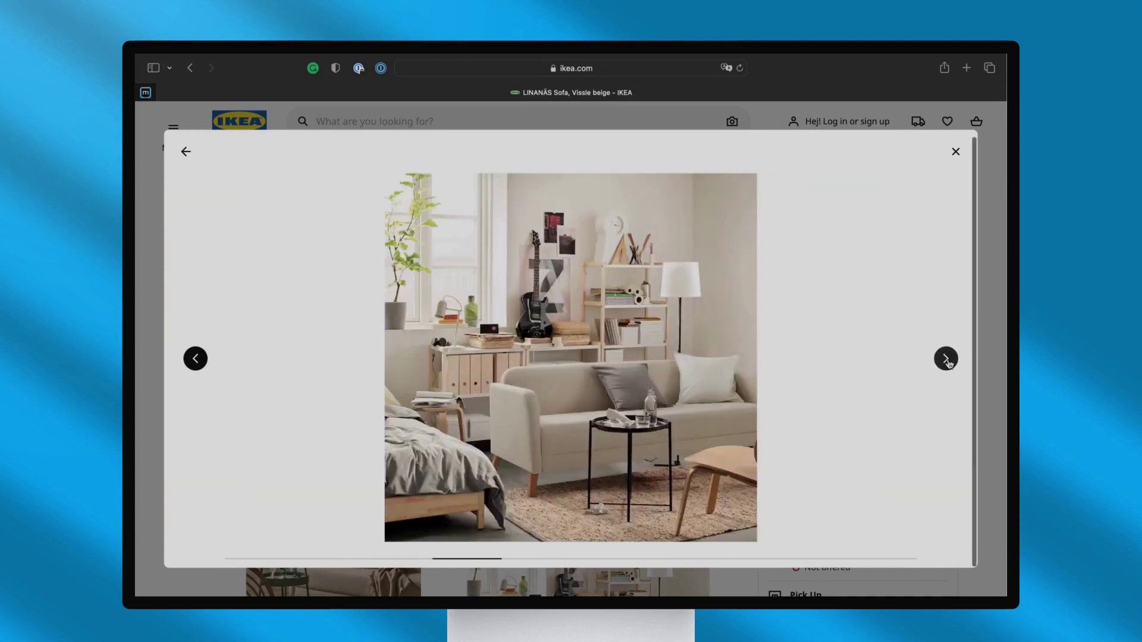
pyautogui.click(949, 361)
pyautogui.click(948, 361)
pyautogui.click(948, 361)
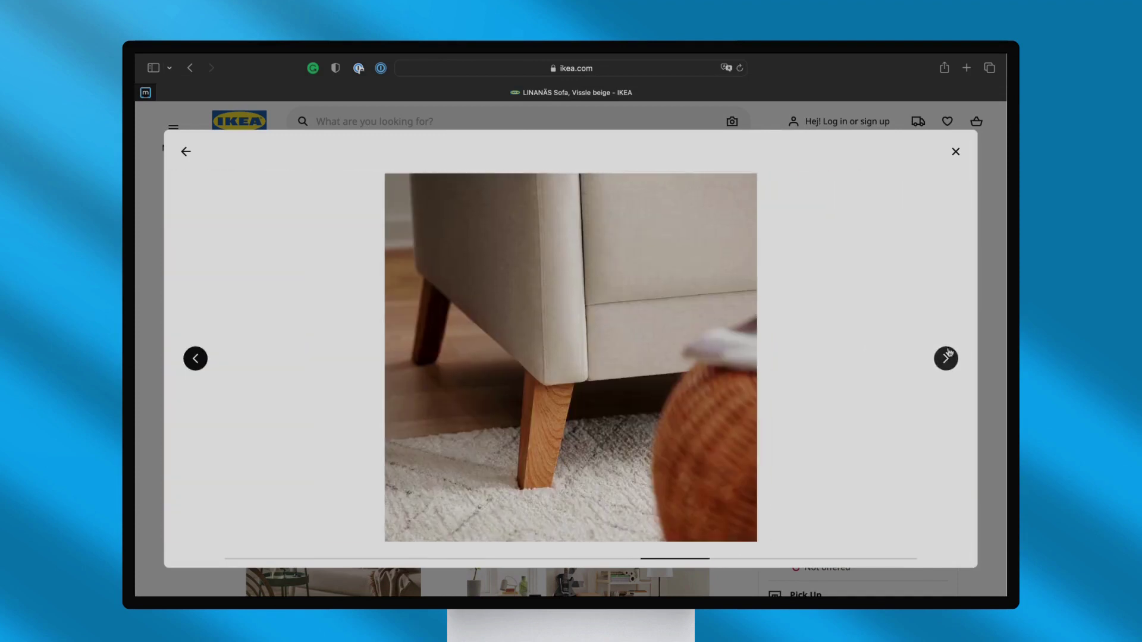
pyautogui.click(955, 151)
# Enlarge the sofa's dimension drawing and bring up AutoCAD's Drawing Units dialog
pyautogui.scroll(-10, 663, 343)
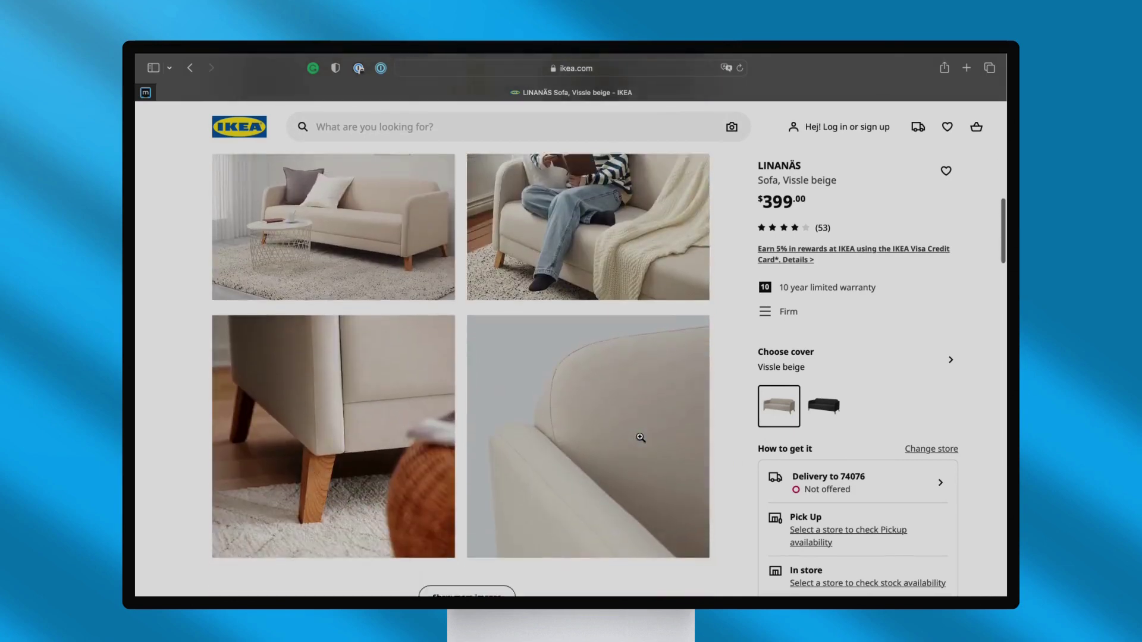
pyautogui.click(477, 385)
pyautogui.scroll(-1, 556, 447)
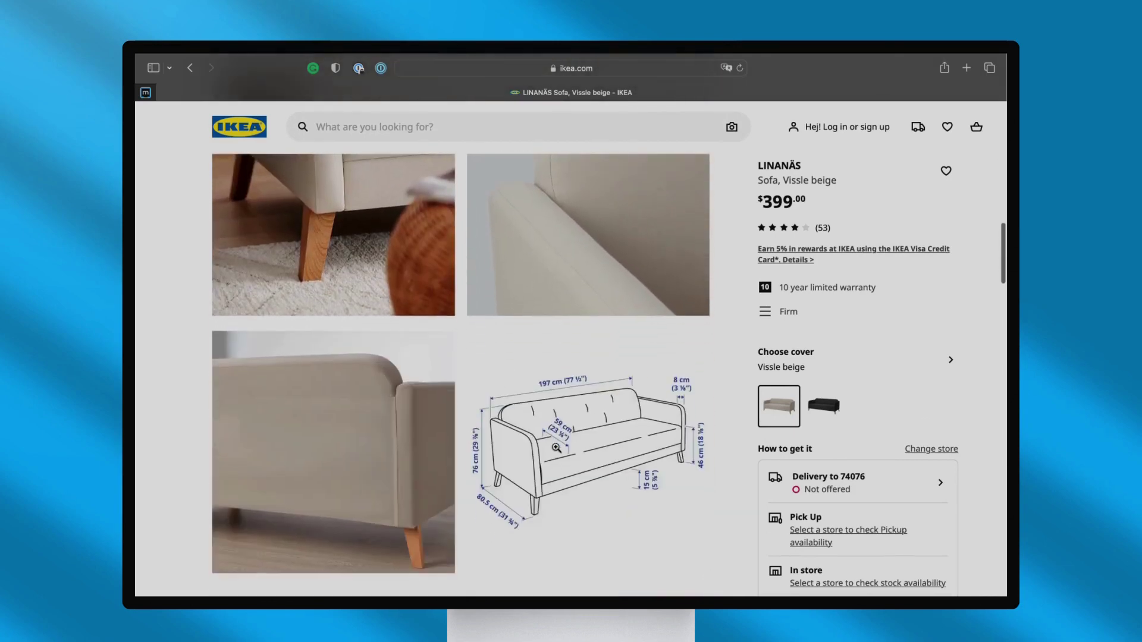
pyautogui.click(593, 453)
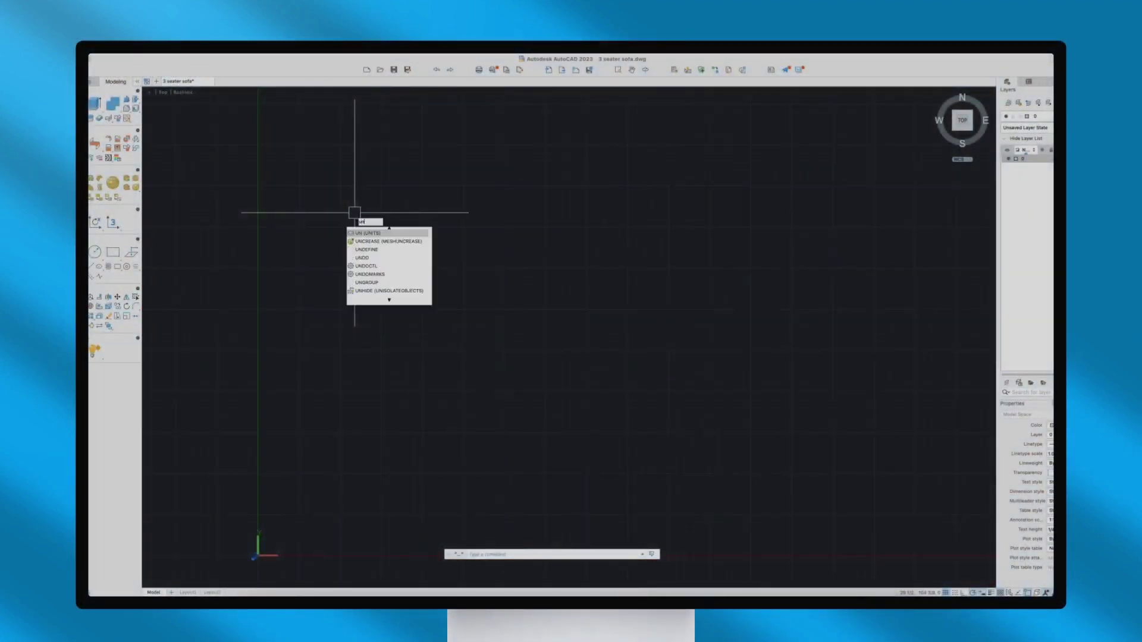
pyautogui.press('Return')
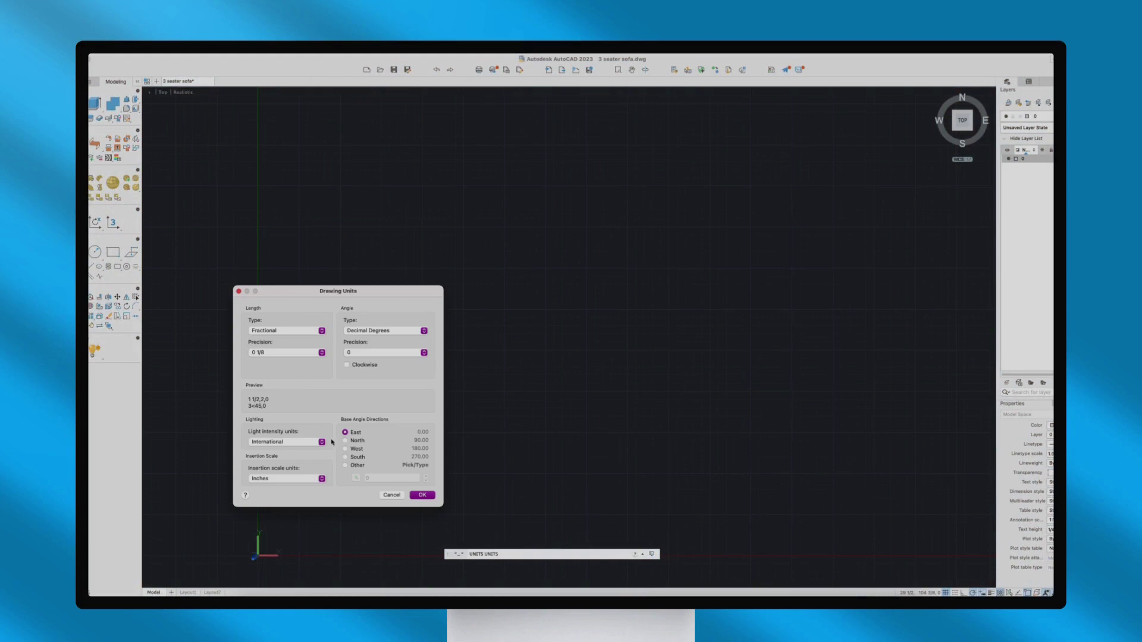
# Confirm the fractional-inch units, then attach the 3 seater sofa image and place it on screen
pyautogui.click(421, 495)
pyautogui.click(130, 51)
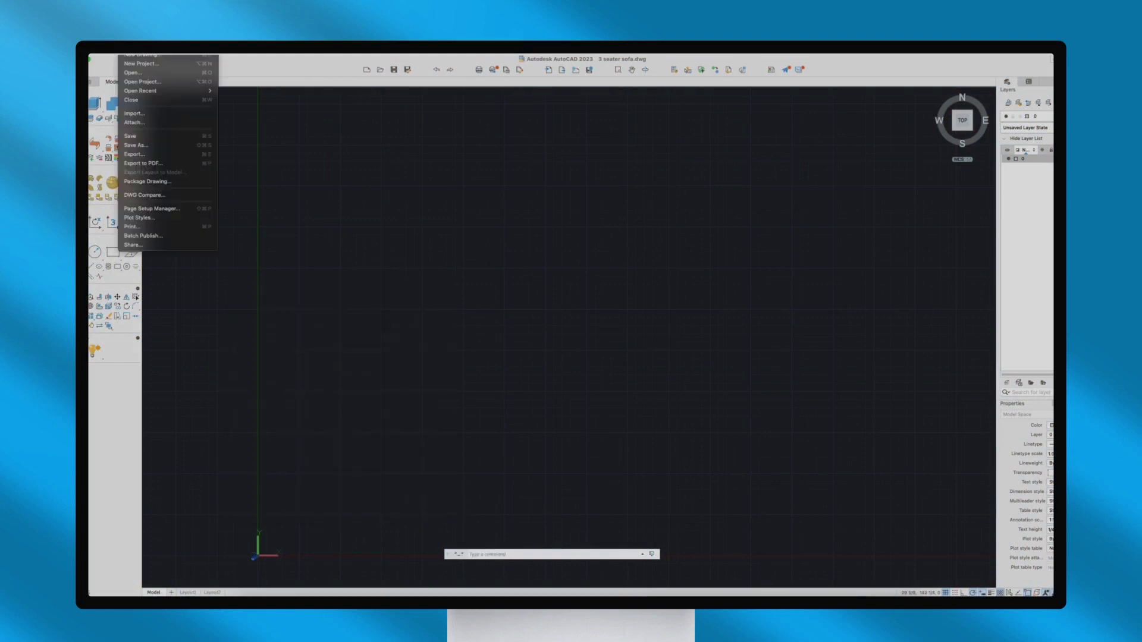
pyautogui.click(133, 121)
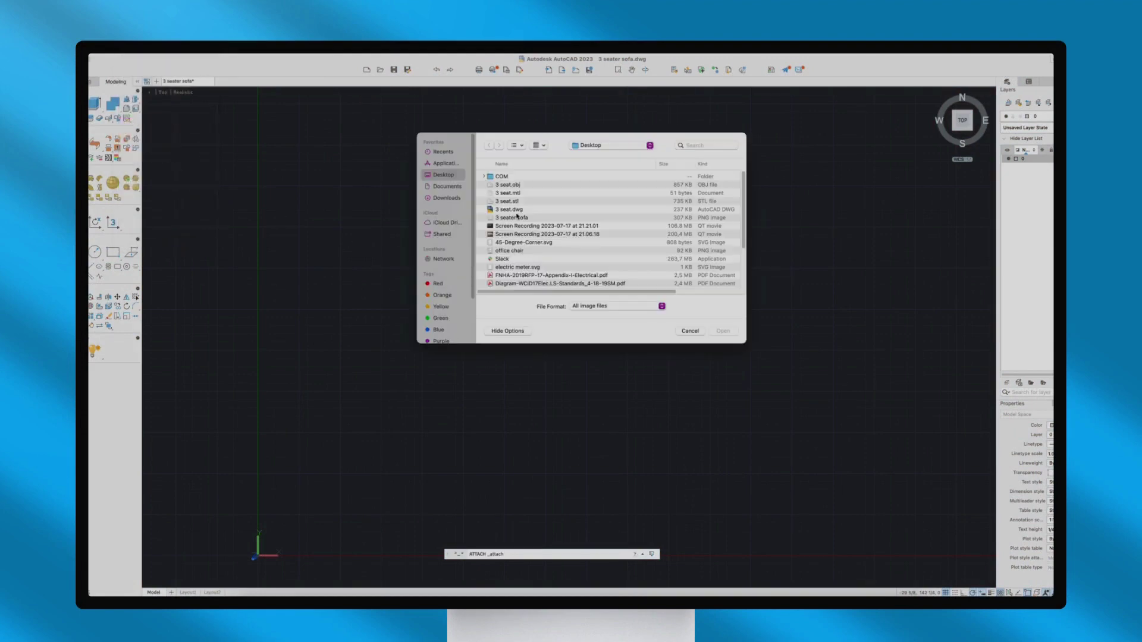
pyautogui.doubleClick(512, 219)
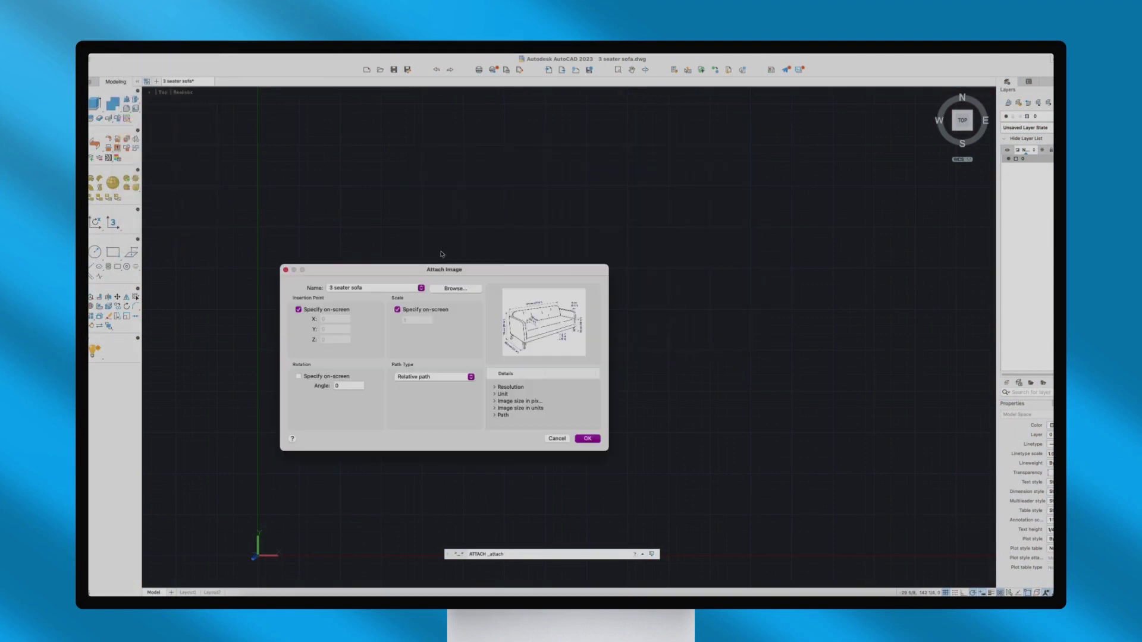
pyautogui.click(588, 439)
pyautogui.click(307, 308)
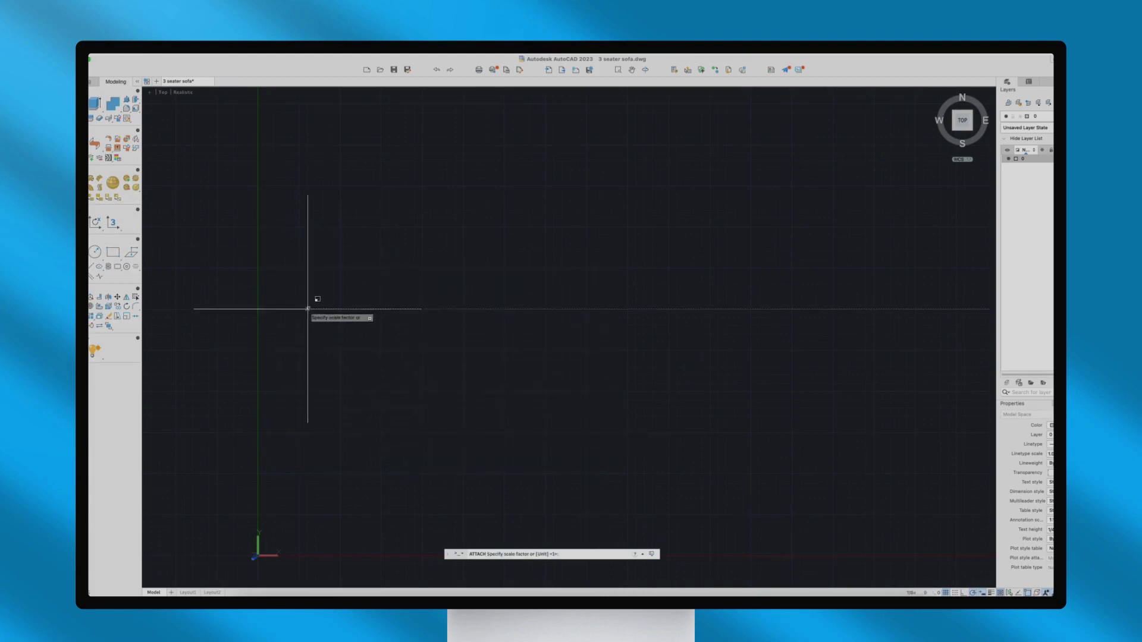
pyautogui.click(293, 325)
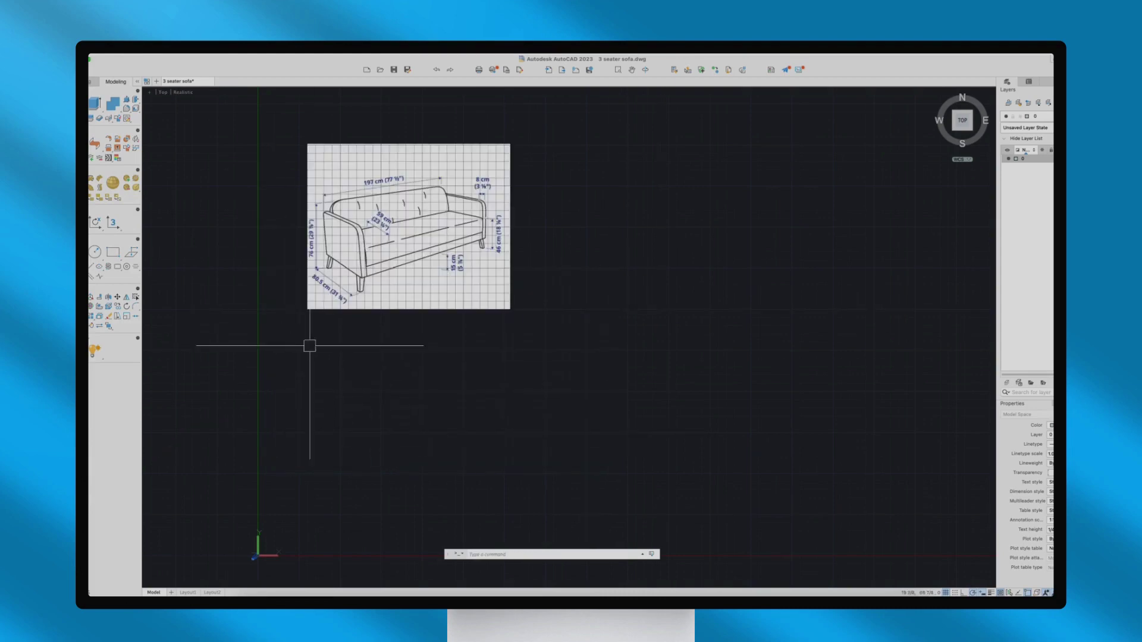
# Draw the 77-1/2 by 3-1/8 seat rectangle with RECTANG
pyautogui.scroll(2, 494, 306)
pyautogui.write('rec')
pyautogui.press('Return')
pyautogui.click(537, 223)
pyautogui.write('77-1/2')
pyautogui.press('Tab')
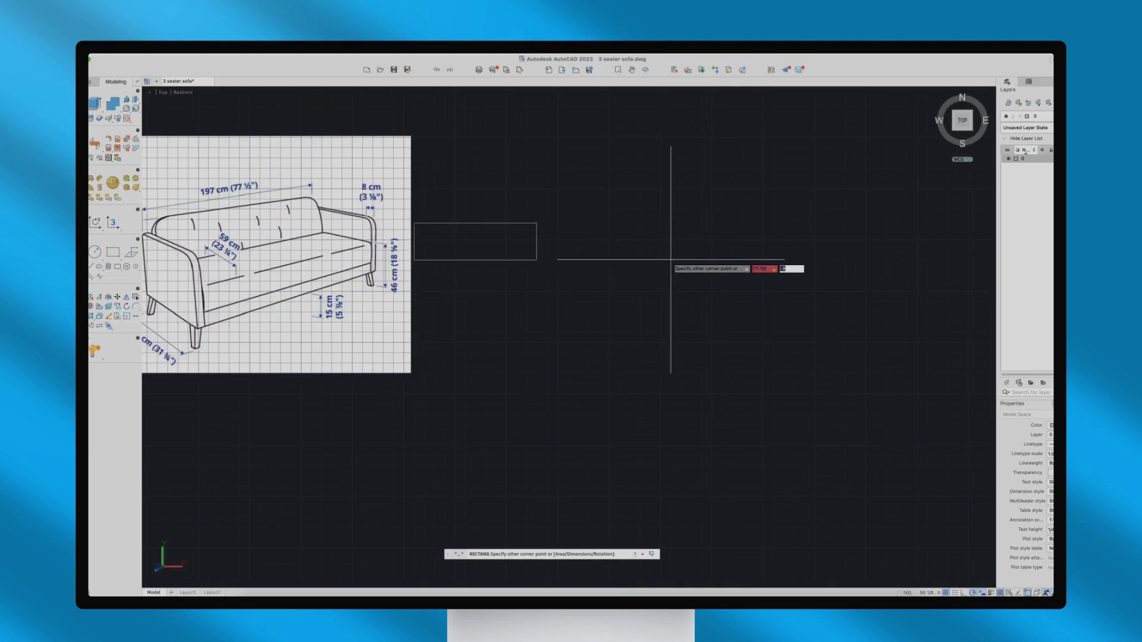
pyautogui.write('3-1/8')
pyautogui.press('Return')
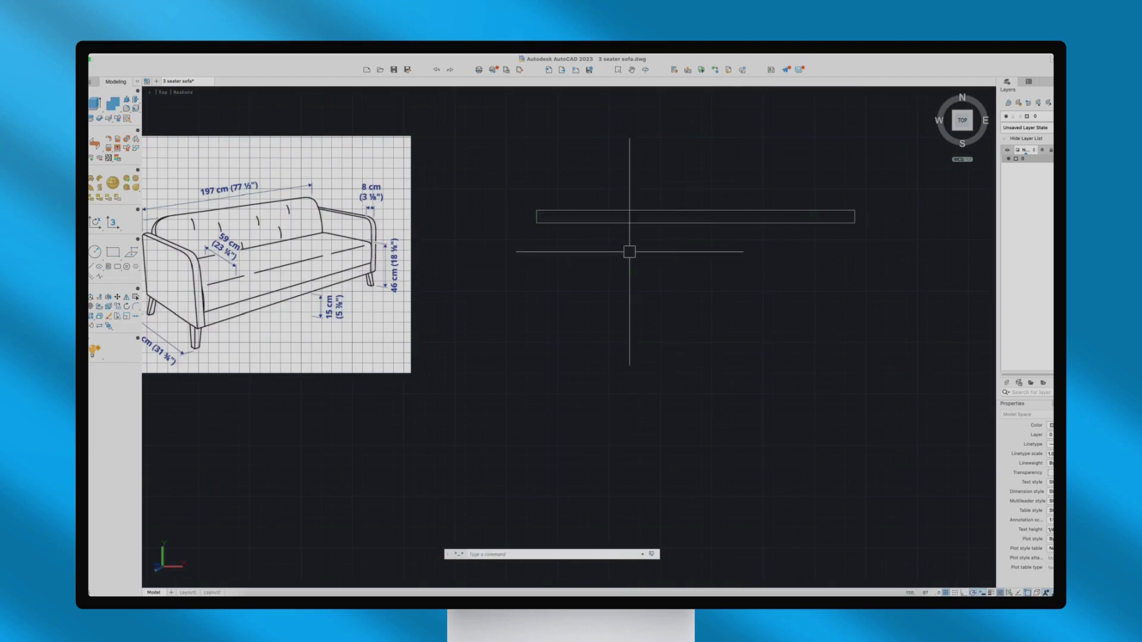
# Draw a 3-1/8 by 25 upright, move it below the seat as a leg, and copy it to the right end
pyautogui.press('Return')
pyautogui.click(536, 210)
pyautogui.write('3-1/8')
pyautogui.press('Tab')
pyautogui.write('25')
pyautogui.press('Return')
pyautogui.click(542, 119)
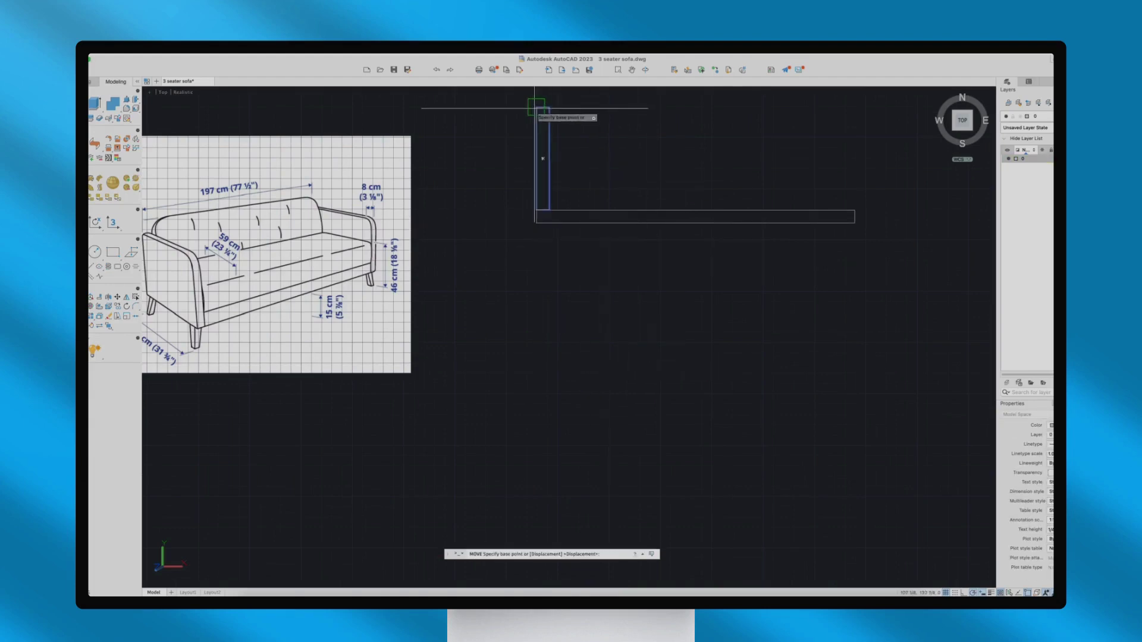
pyautogui.moveTo(543, 155); pyautogui.dragTo(619, 319)
pyautogui.click(693, 199)
pyautogui.click(555, 223)
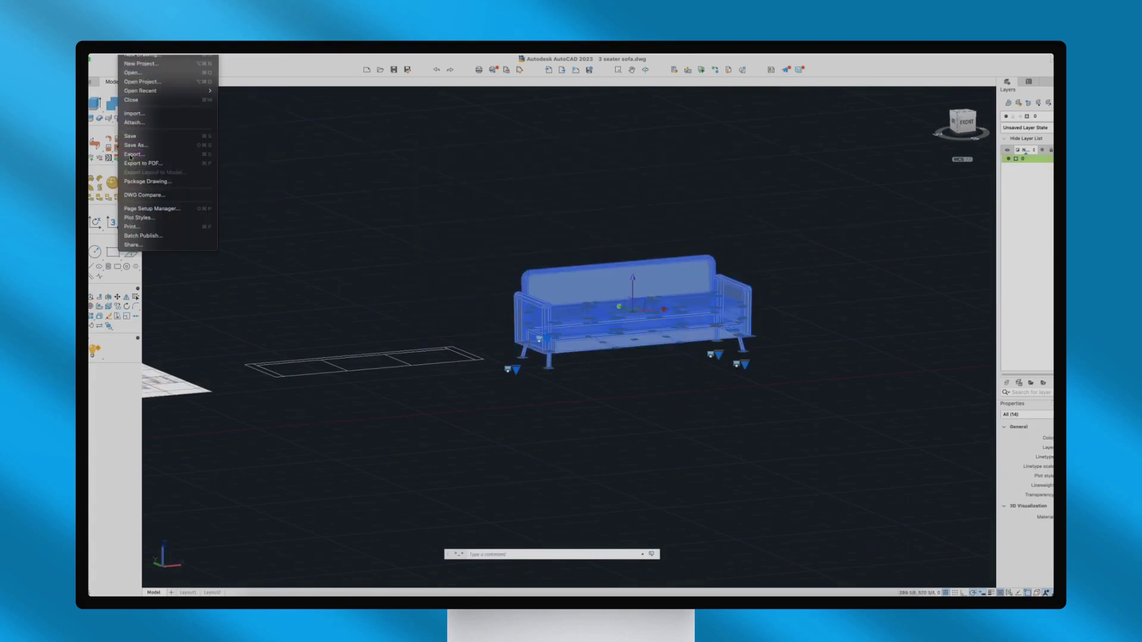
# Export the sofa model as '3 seater sofa' in STL format to the COM folder
pyautogui.click(132, 154)
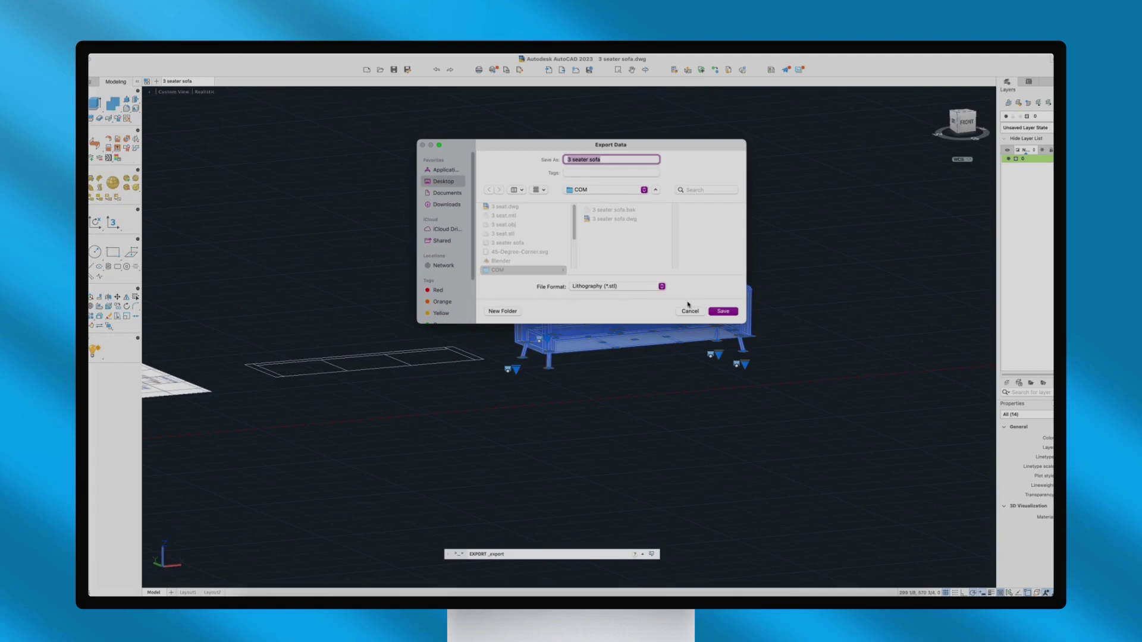
pyautogui.click(723, 312)
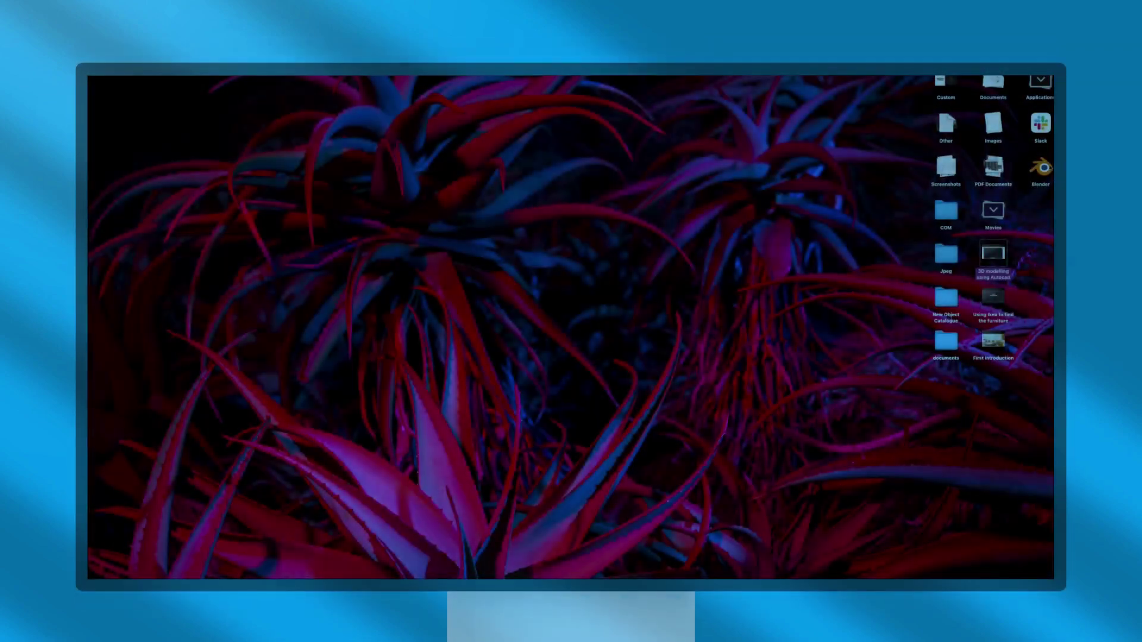
# Launch Blender from the desktop and dismiss its welcome screen
pyautogui.click(1041, 168)
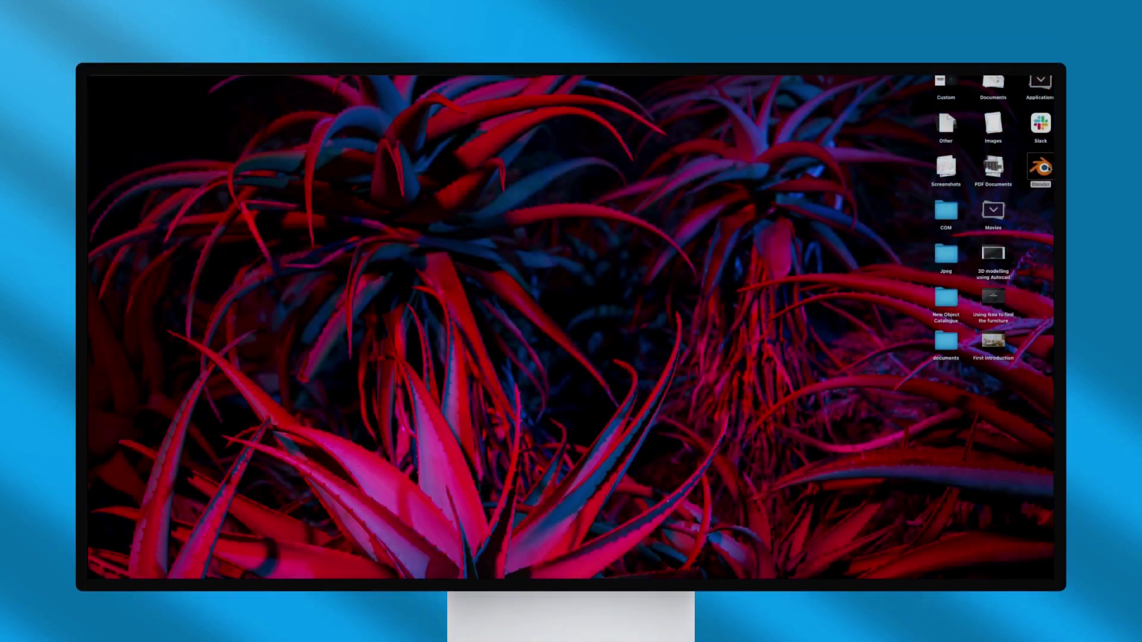
pyautogui.doubleClick(1042, 168)
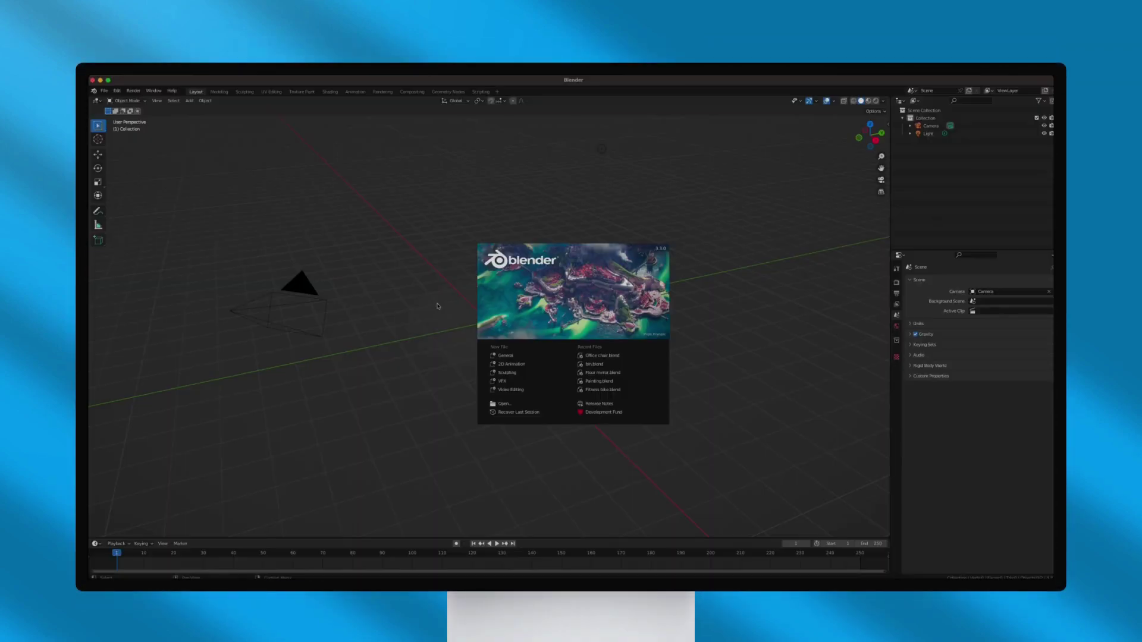
pyautogui.click(438, 306)
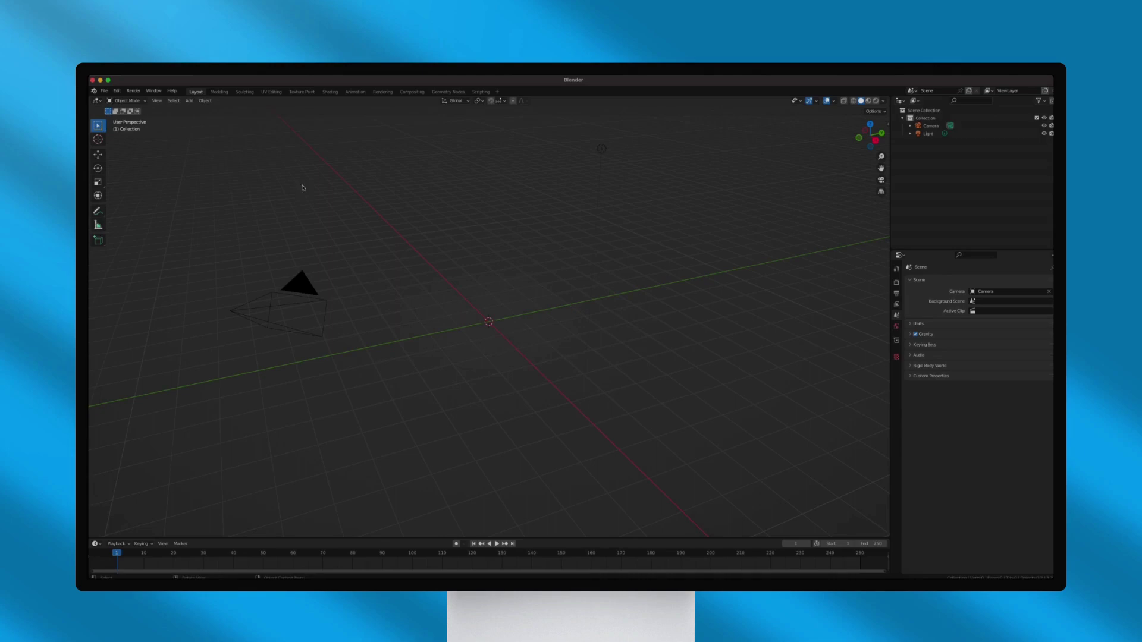
# Import '3 seater sofa.stl' from the Desktop COM folder
pyautogui.click(104, 91)
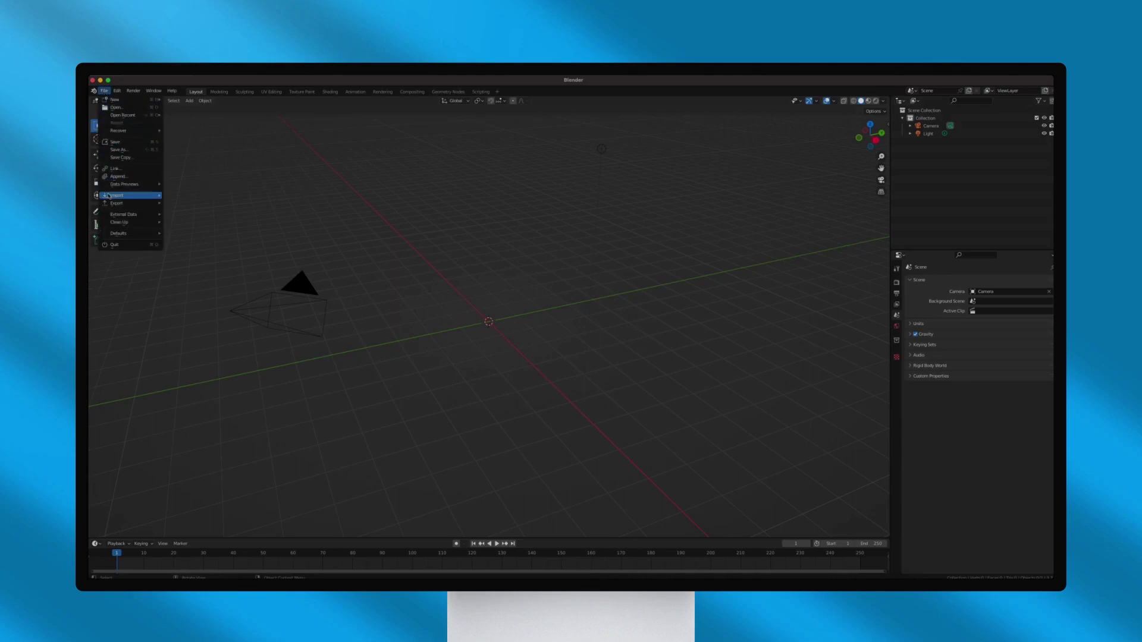
pyautogui.moveTo(108, 195)
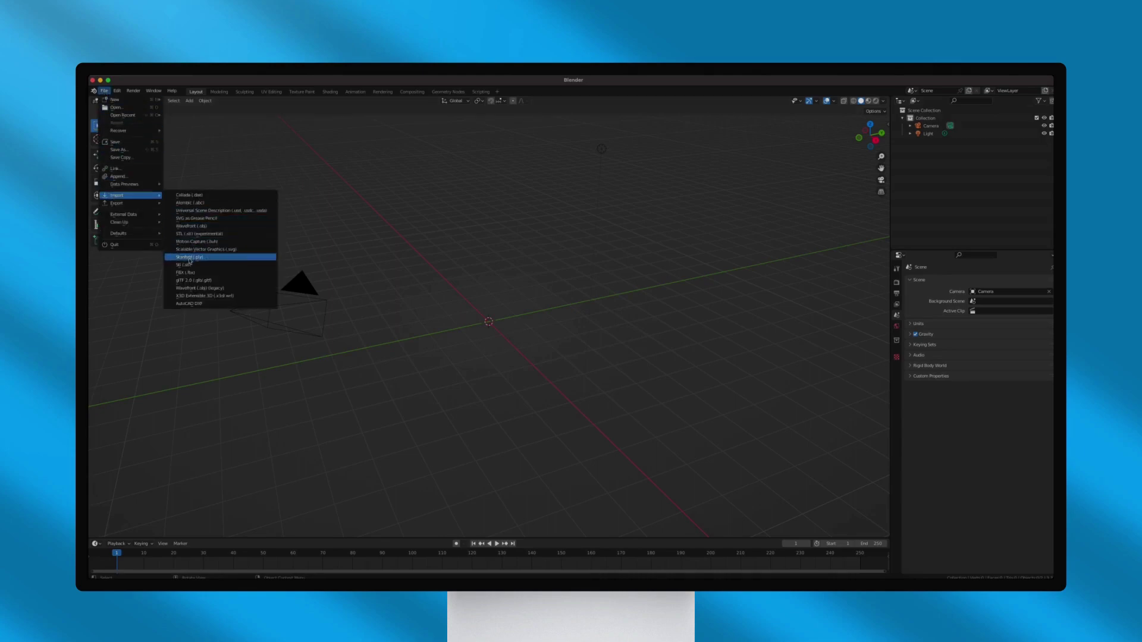
pyautogui.click(196, 233)
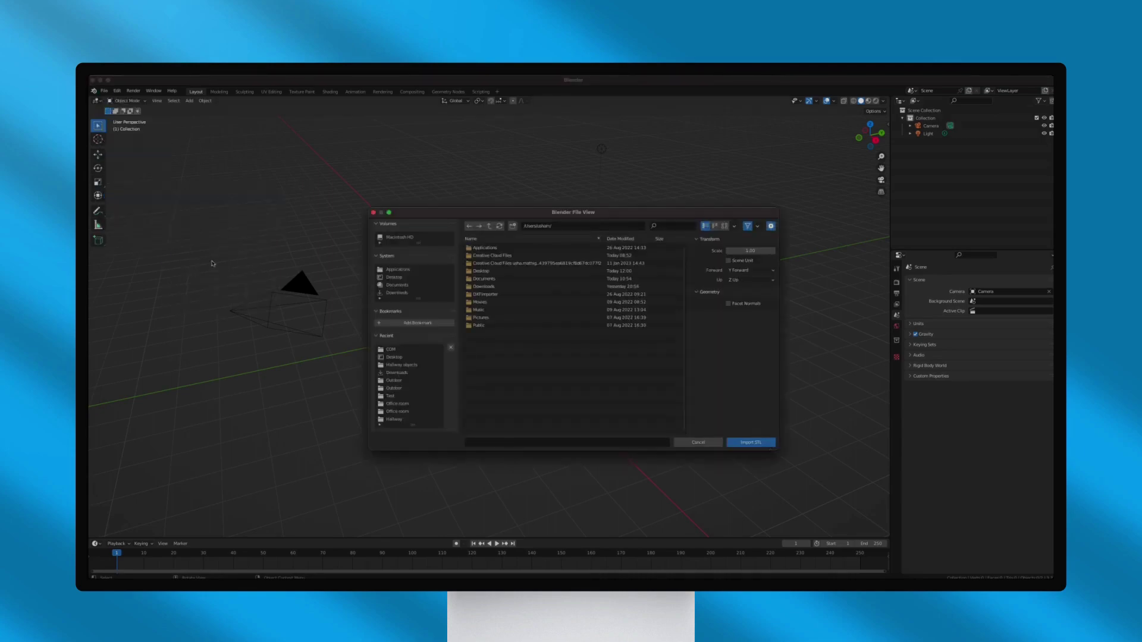
pyautogui.doubleClick(480, 272)
pyautogui.doubleClick(478, 248)
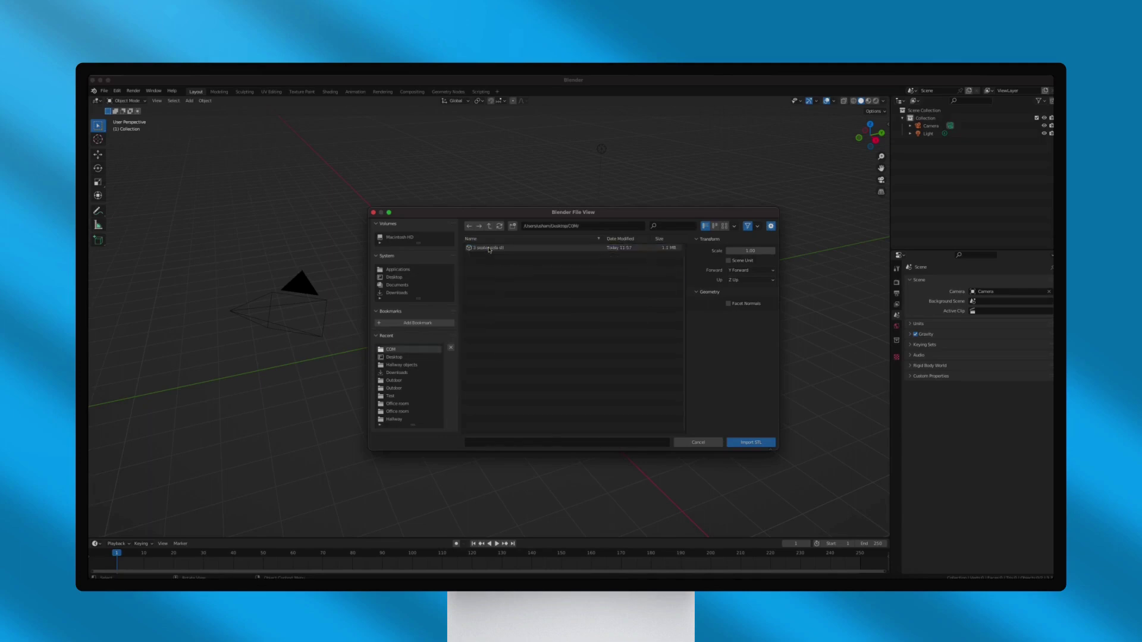
pyautogui.doubleClick(489, 248)
# Move the sofa's geometry to the world origin and apply Shade Smooth
pyautogui.rightClick(481, 321)
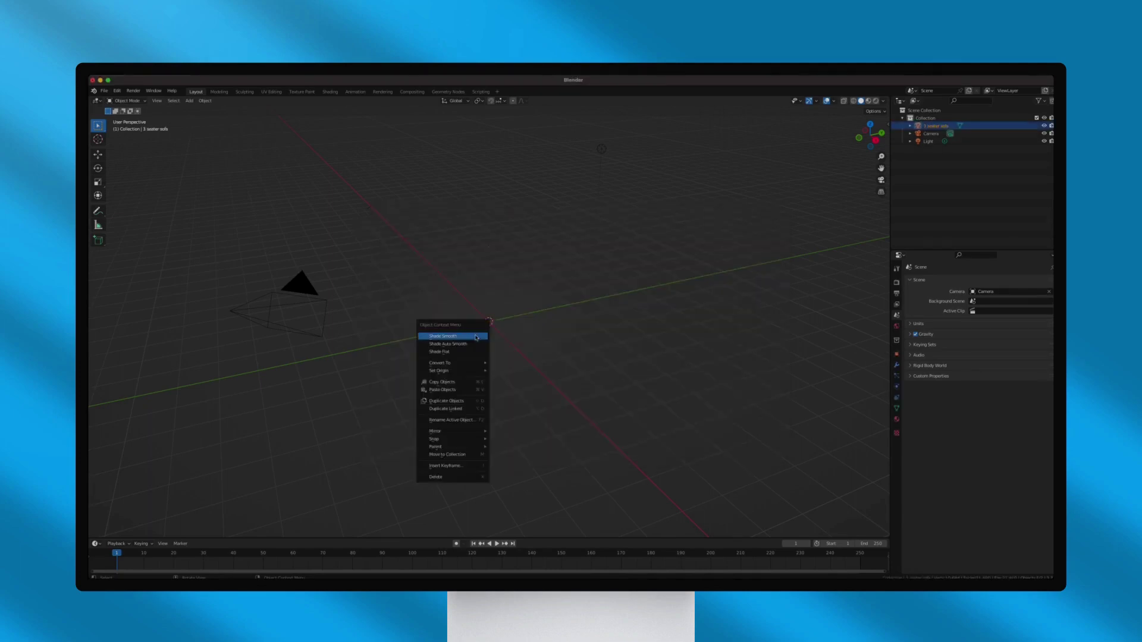
pyautogui.moveTo(464, 372)
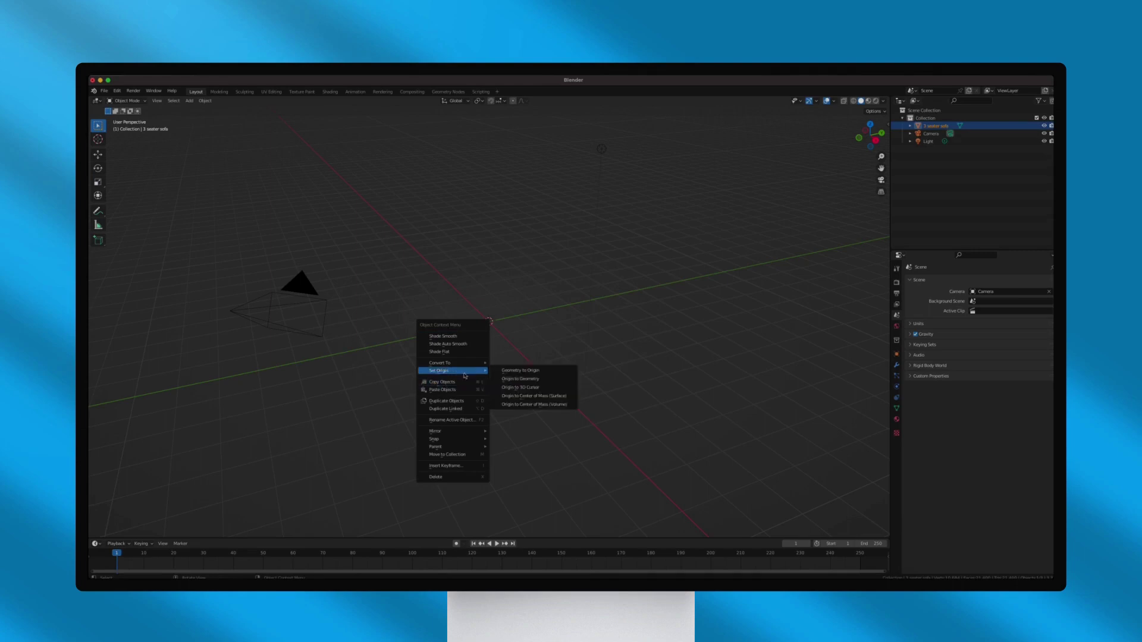
pyautogui.click(527, 371)
pyautogui.scroll(-5, 494, 324)
pyautogui.moveTo(466, 316); pyautogui.dragTo(534, 321, button='middle')
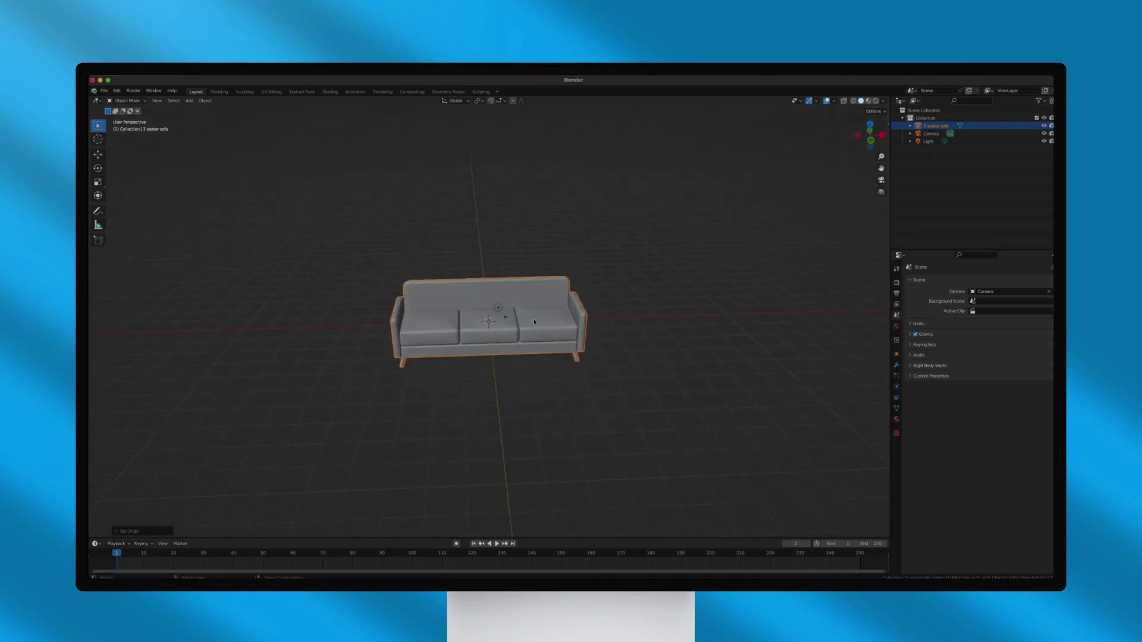
pyautogui.scroll(4, 534, 321)
pyautogui.rightClick(508, 319)
pyautogui.click(507, 294)
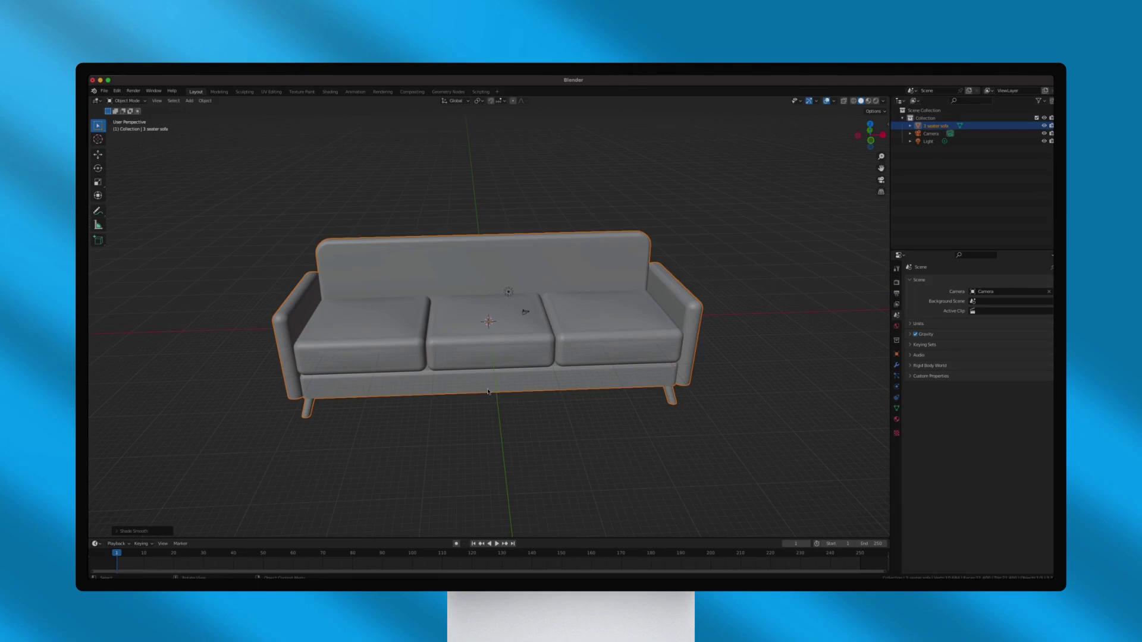
# In front view, move the sofa up so it rests on the ground line
pyautogui.press('KP_1')
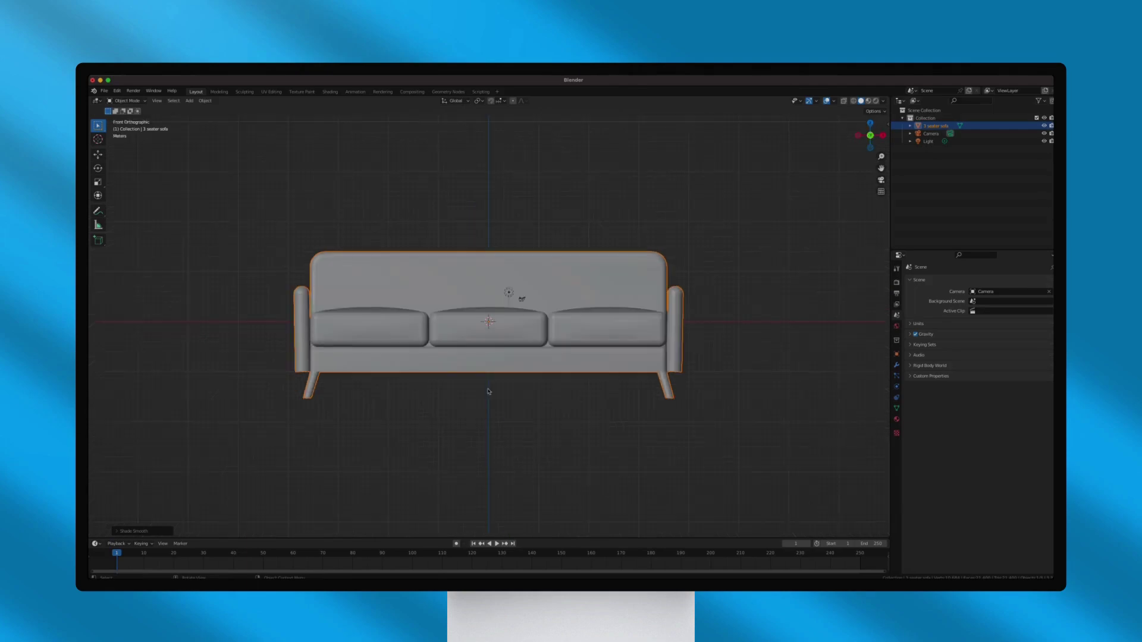
pyautogui.press('g')
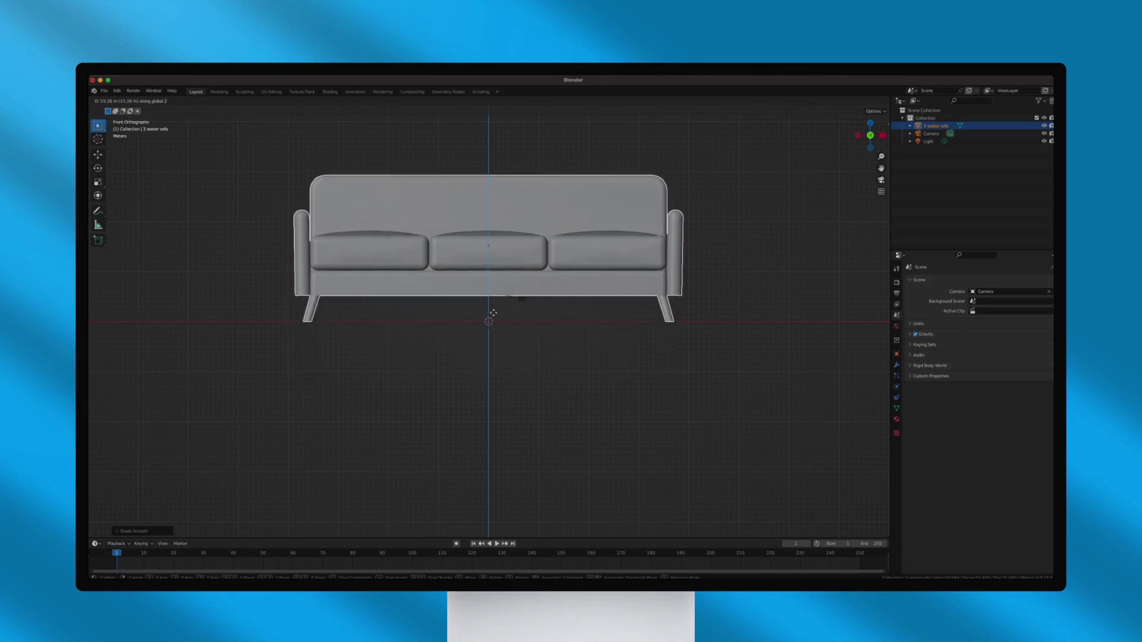
pyautogui.click(494, 314)
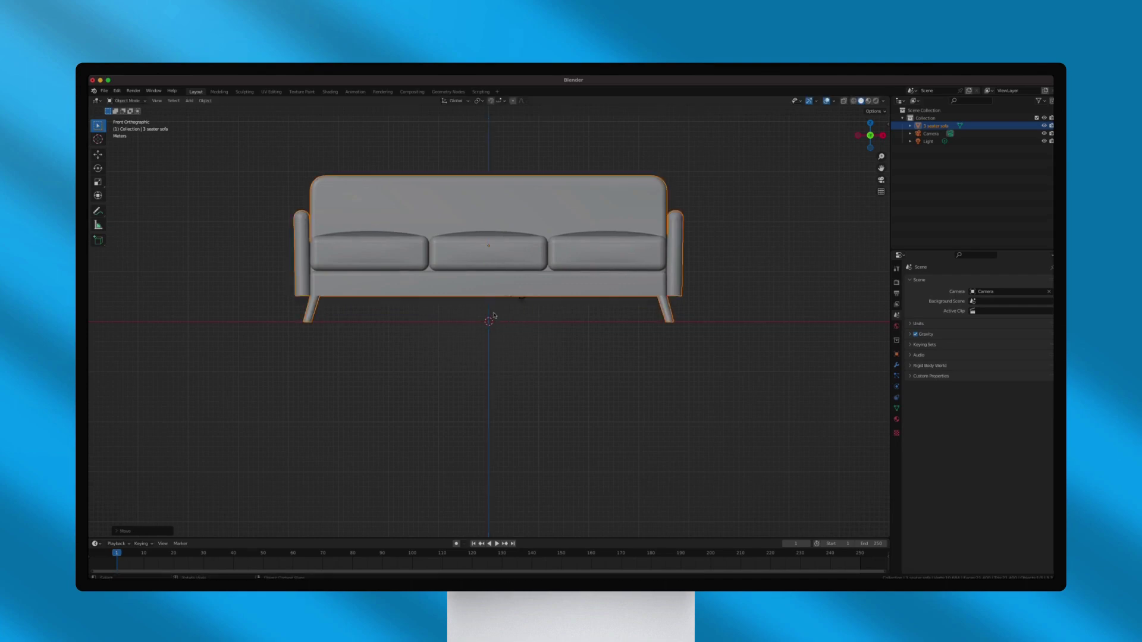
pyautogui.press('KP_3')
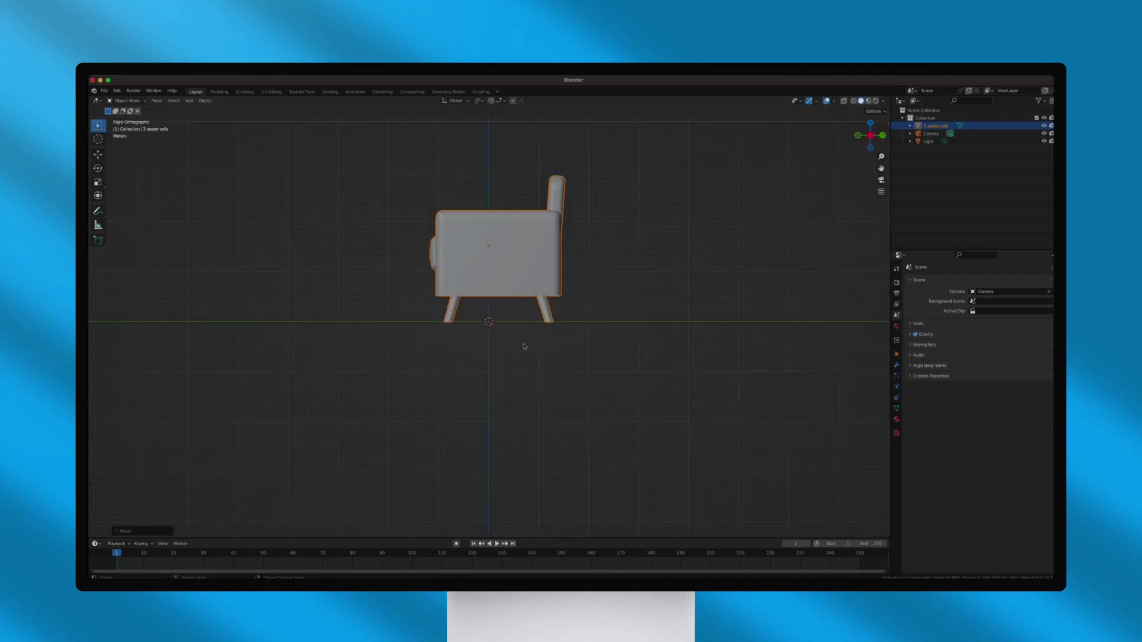
pyautogui.click(524, 346)
# Set the sofa's origin to the 3D cursor at floor level and check front and side views
pyautogui.scroll(-5, 515, 344)
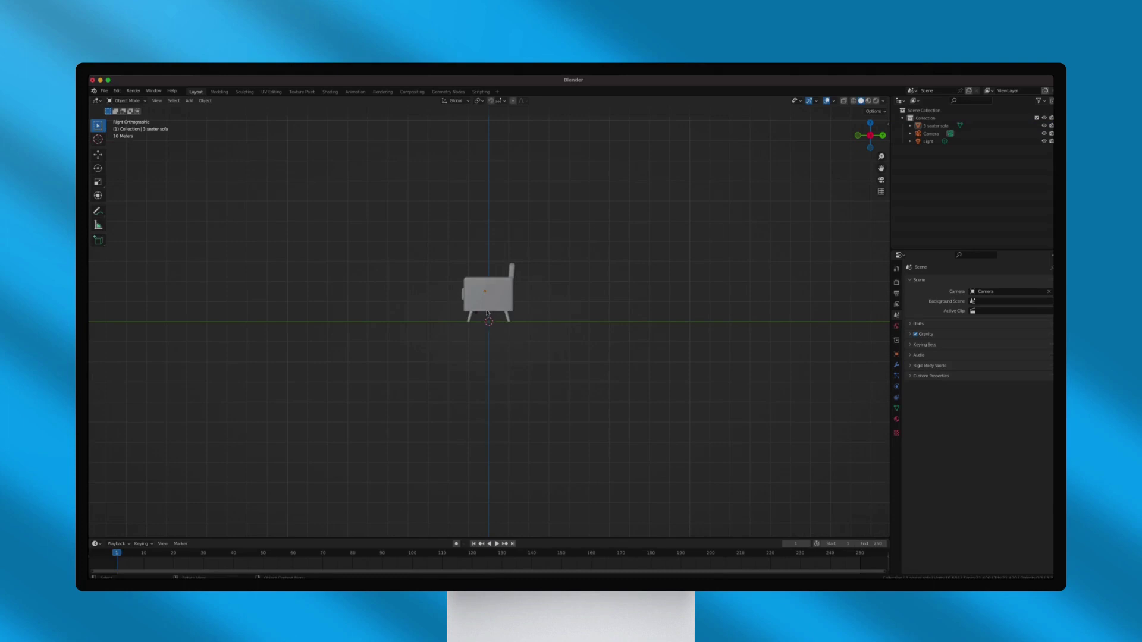
pyautogui.rightClick(494, 306)
pyautogui.moveTo(475, 346)
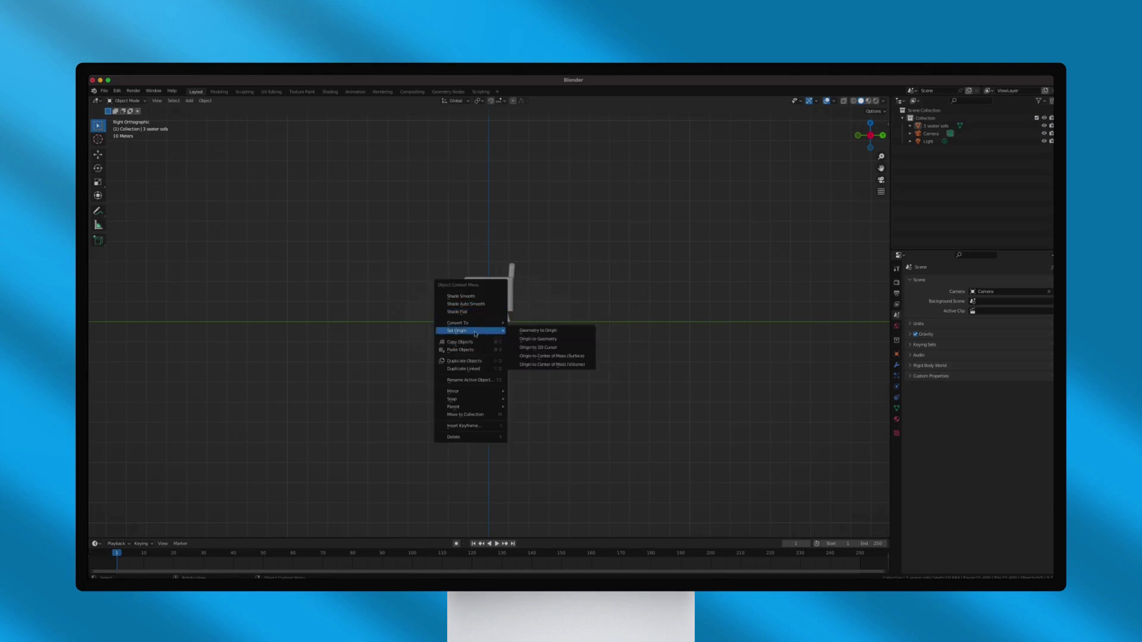
pyautogui.click(537, 351)
pyautogui.click(500, 303)
pyautogui.rightClick(500, 303)
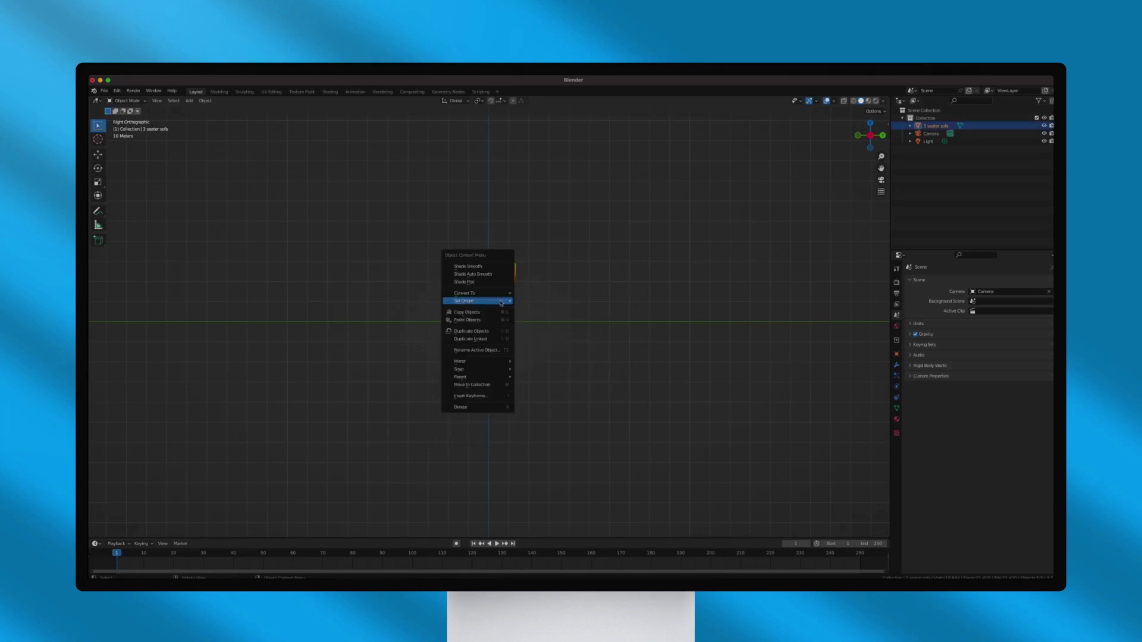
pyautogui.moveTo(503, 301)
pyautogui.click(546, 319)
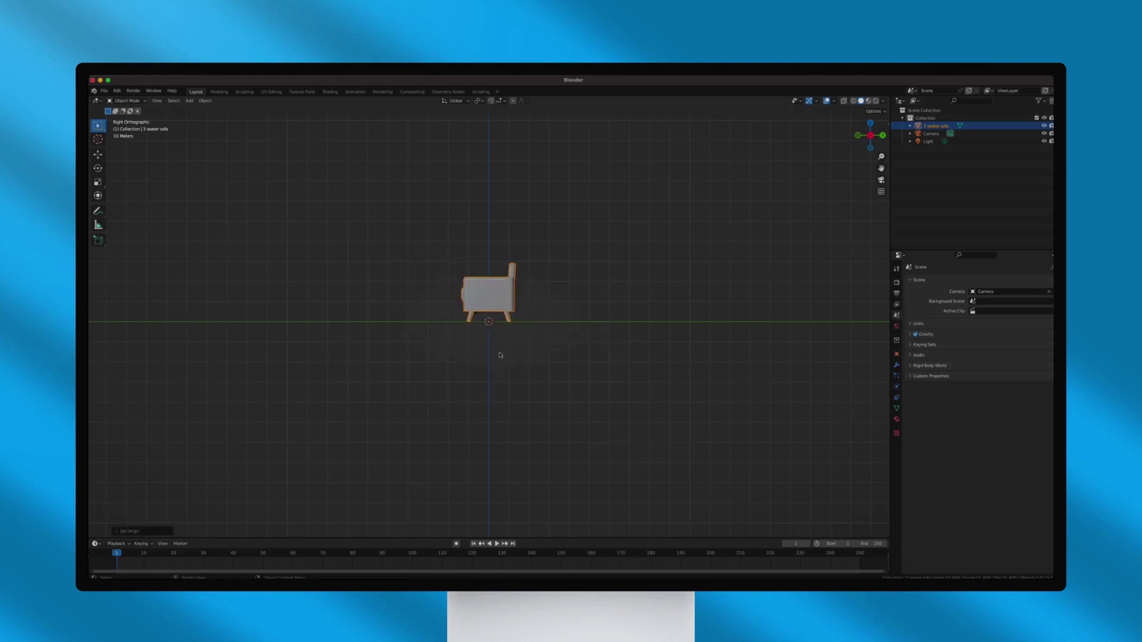
pyautogui.moveTo(499, 351); pyautogui.dragTo(645, 352, button='middle')
pyautogui.press('KP_1')
pyautogui.press('KP_3')
# Export the sofa as Wavefront OBJ and verify the .obj and .mtl files in COM
pyautogui.scroll(3, 645, 351)
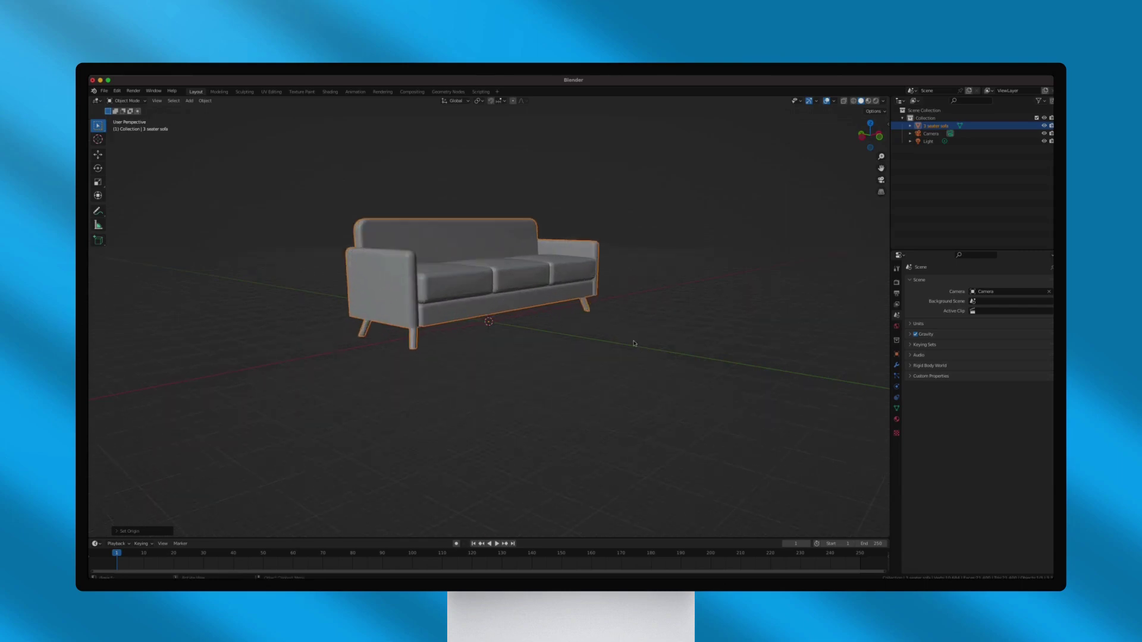
pyautogui.click(104, 91)
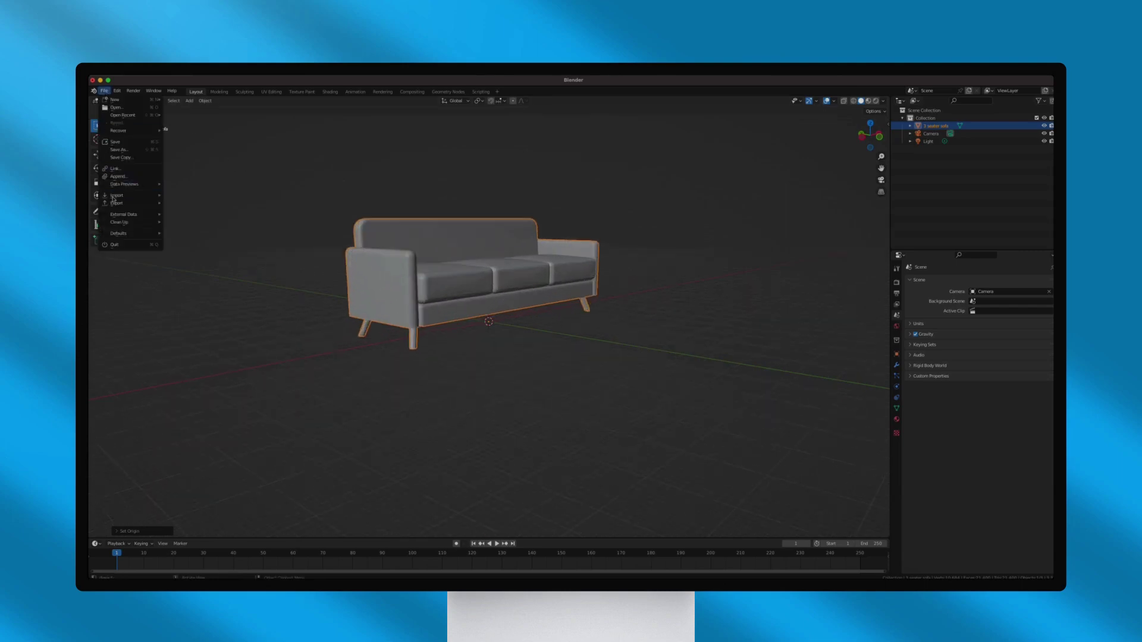
pyautogui.moveTo(114, 203)
pyautogui.click(184, 241)
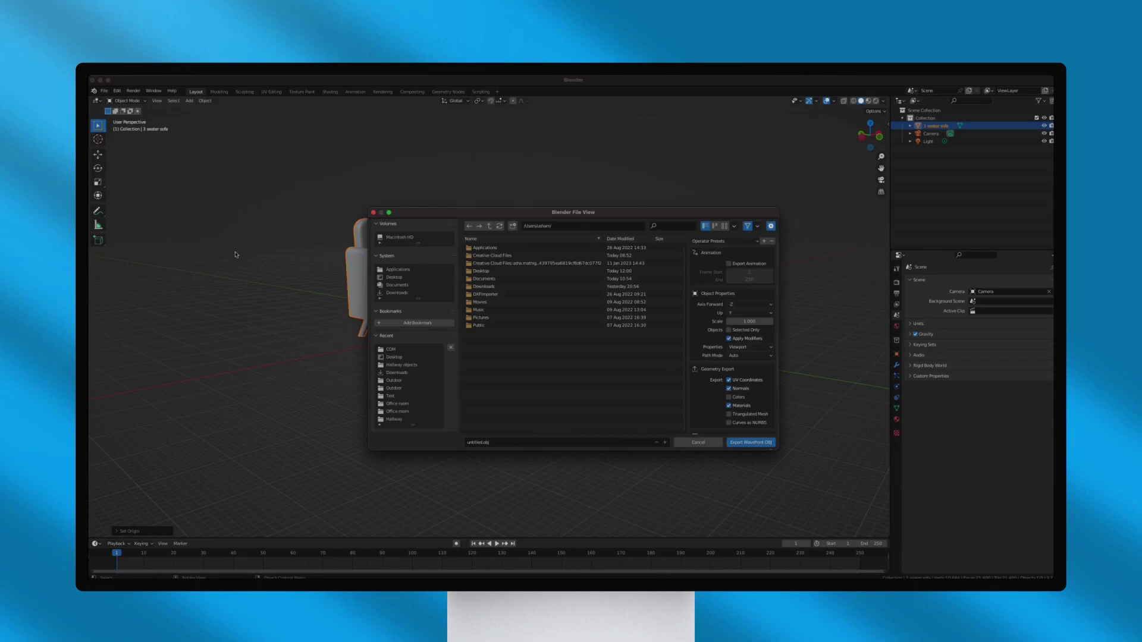
pyautogui.click(742, 444)
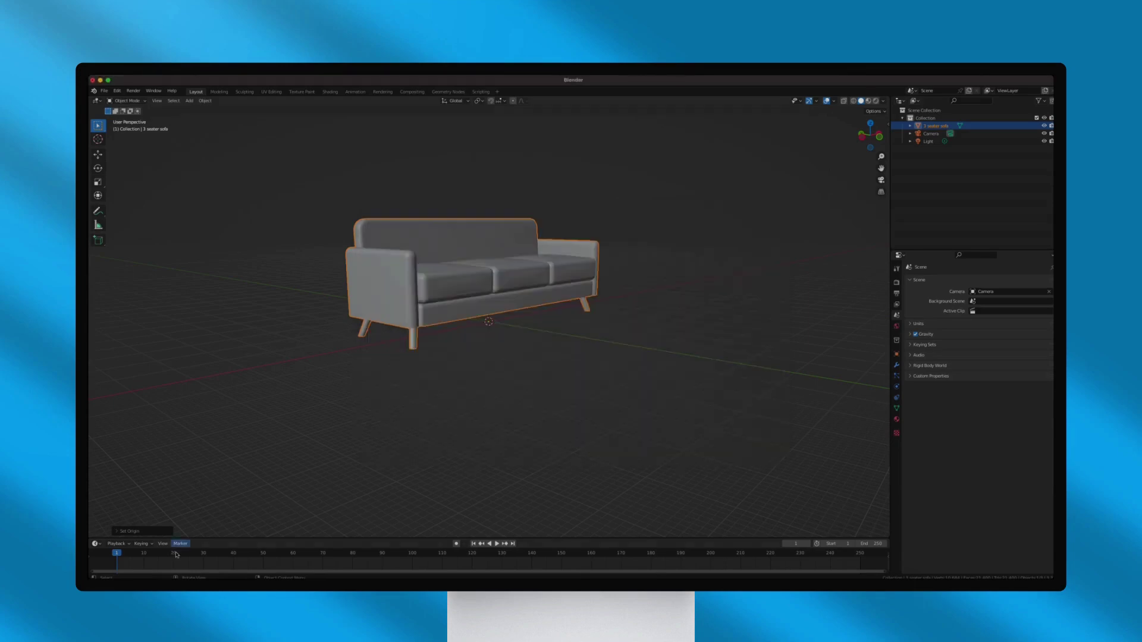
pyautogui.click(233, 584)
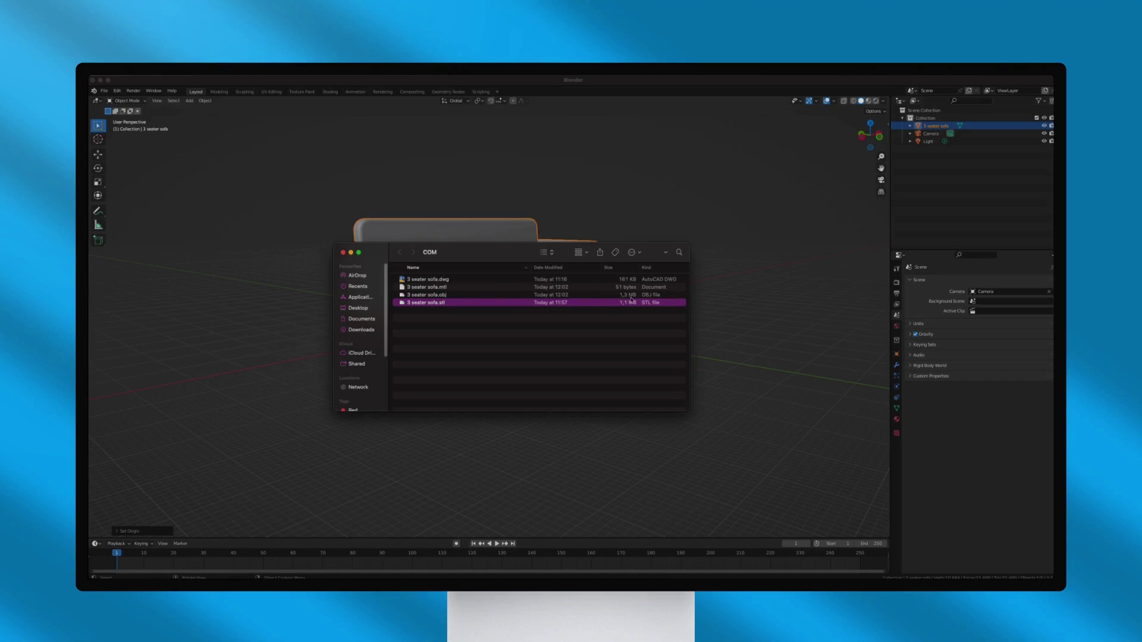
pyautogui.click(352, 252)
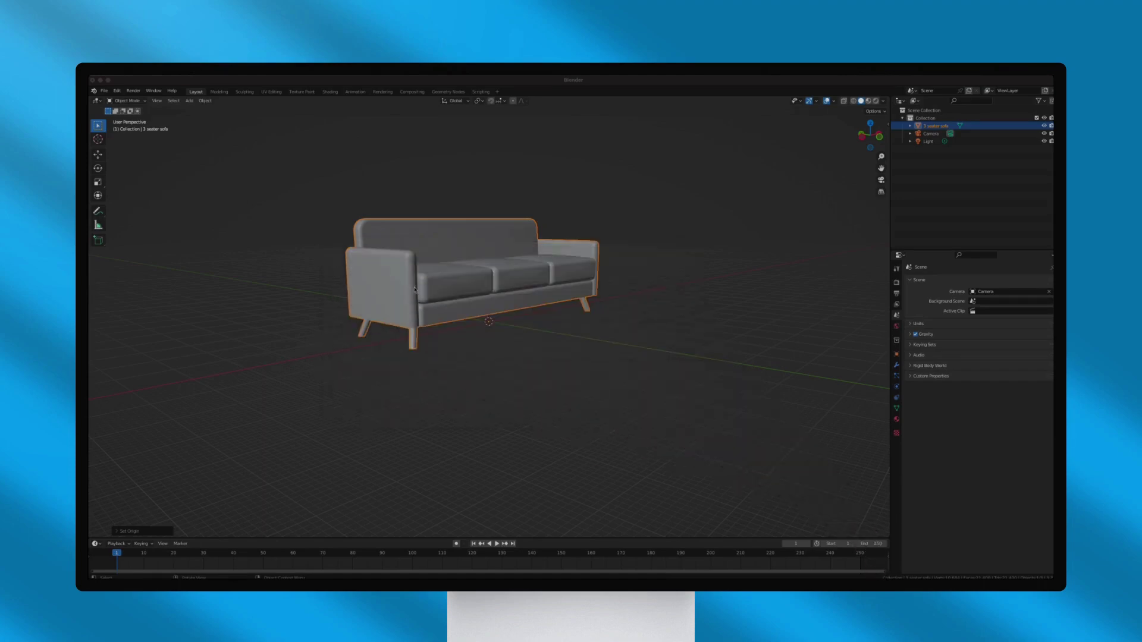
# Add a Decimate modifier to the sofa and set its ratio to 0.5
pyautogui.click(896, 365)
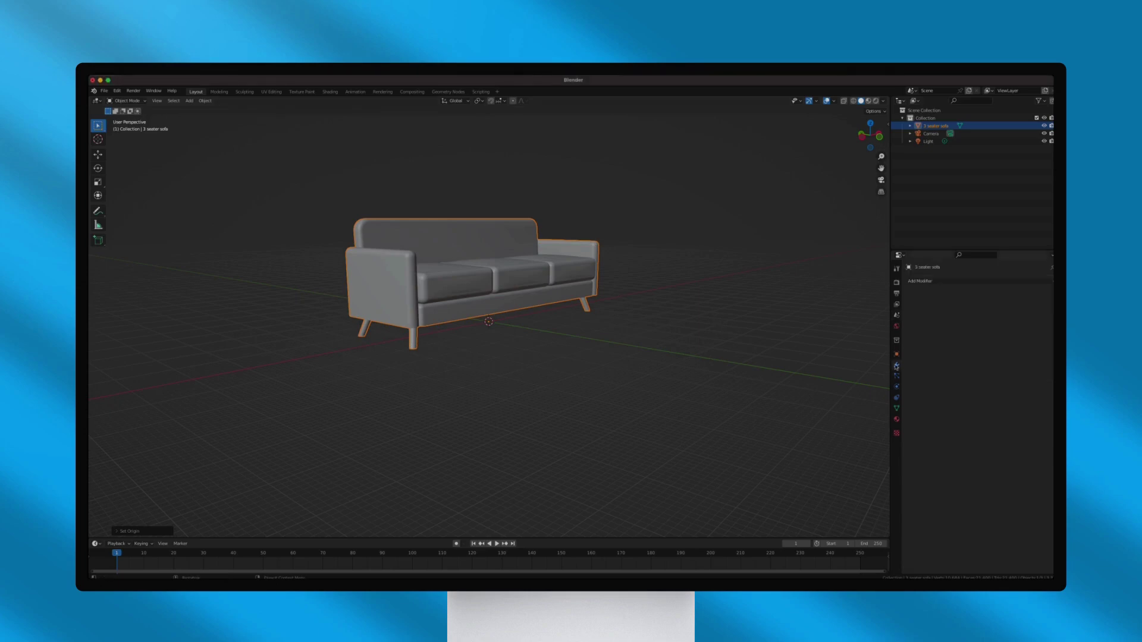
pyautogui.click(957, 283)
pyautogui.click(904, 337)
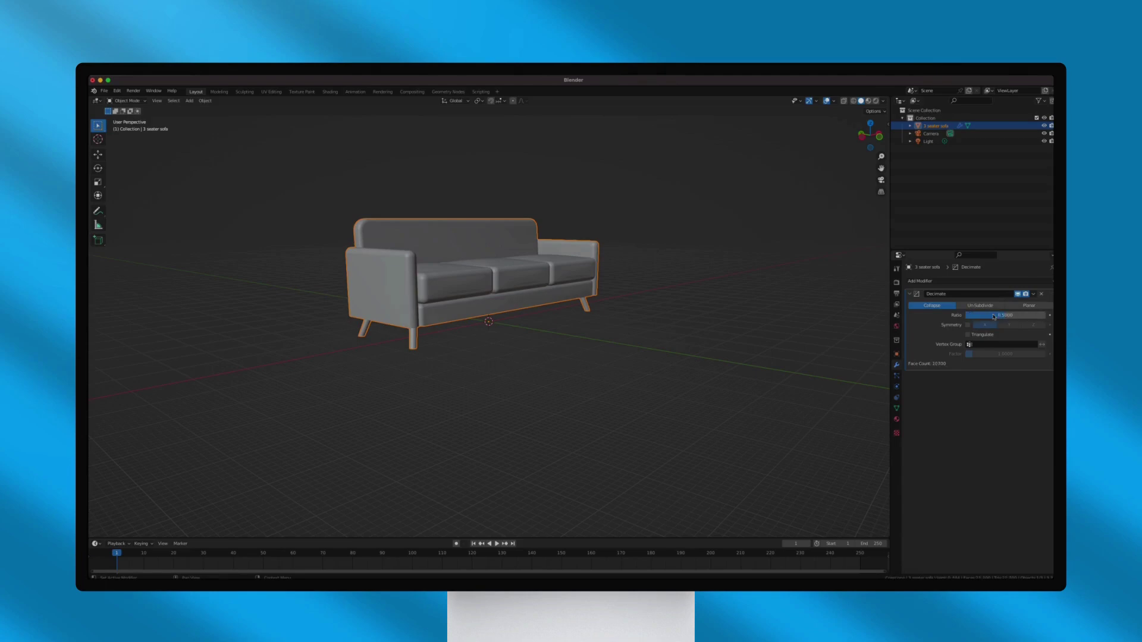
pyautogui.click(1033, 295)
pyautogui.click(999, 304)
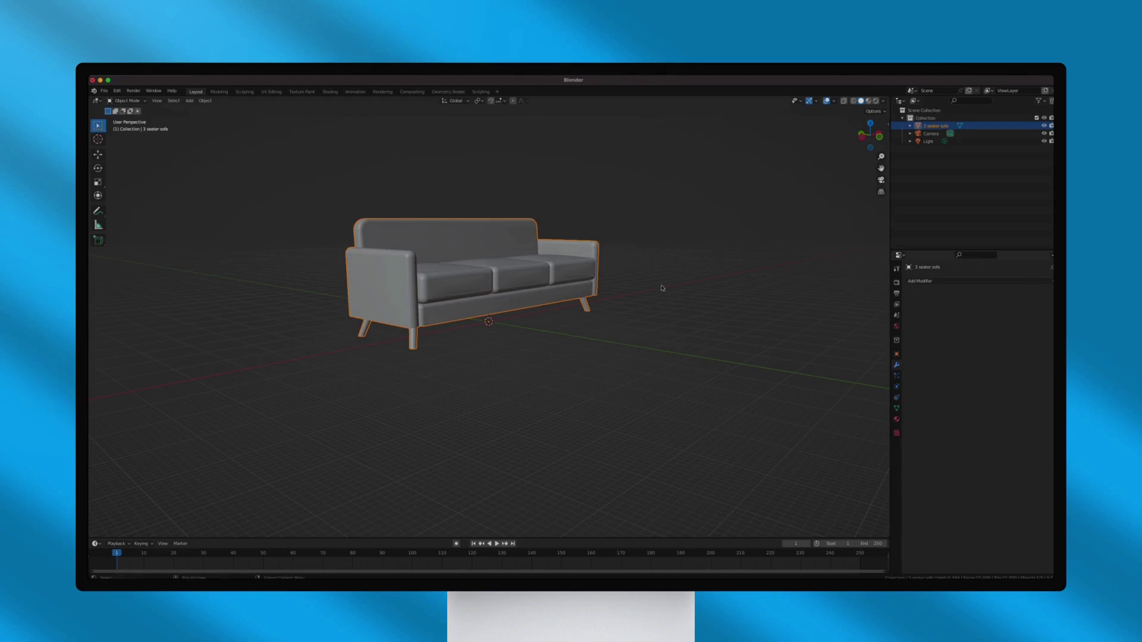
pyautogui.click(945, 281)
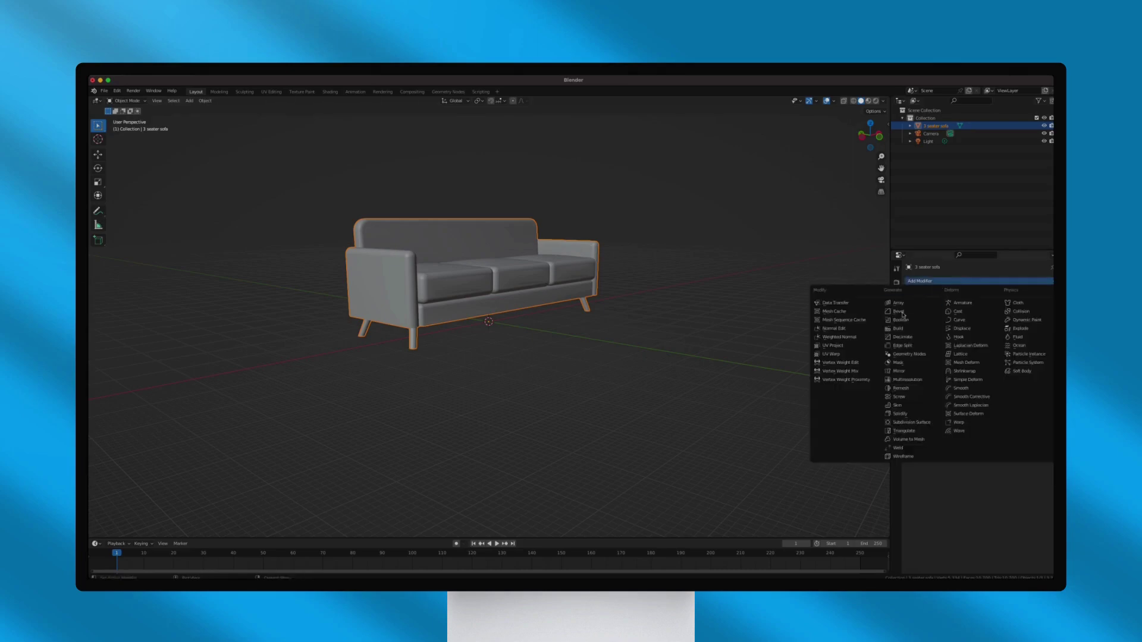
pyautogui.doubleClick(980, 315)
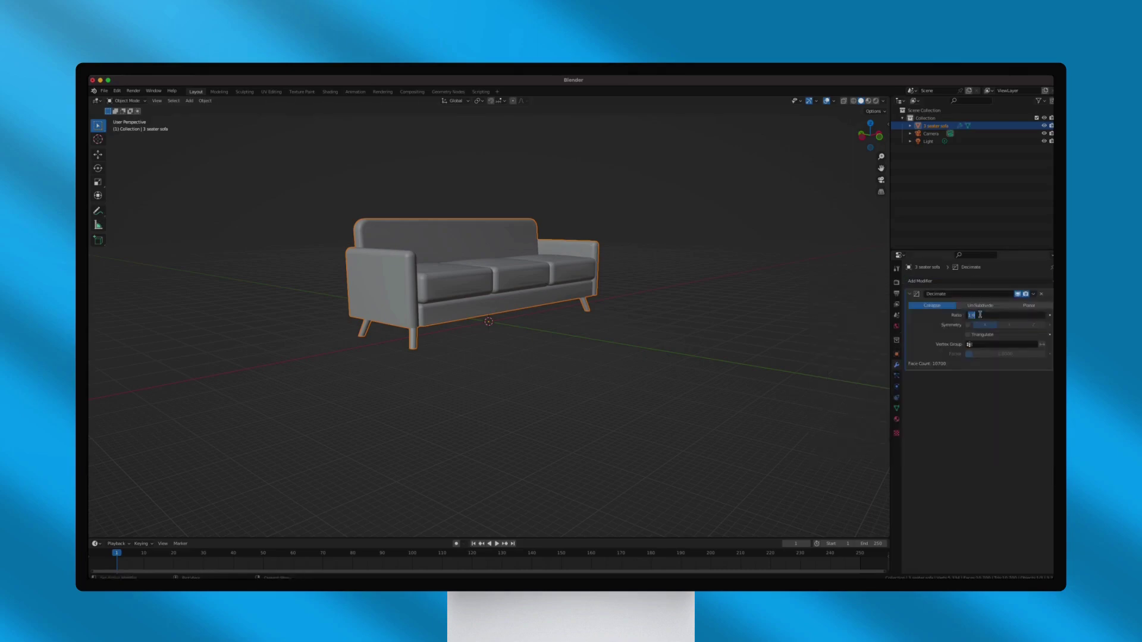
pyautogui.write('.5')
pyautogui.press('Return')
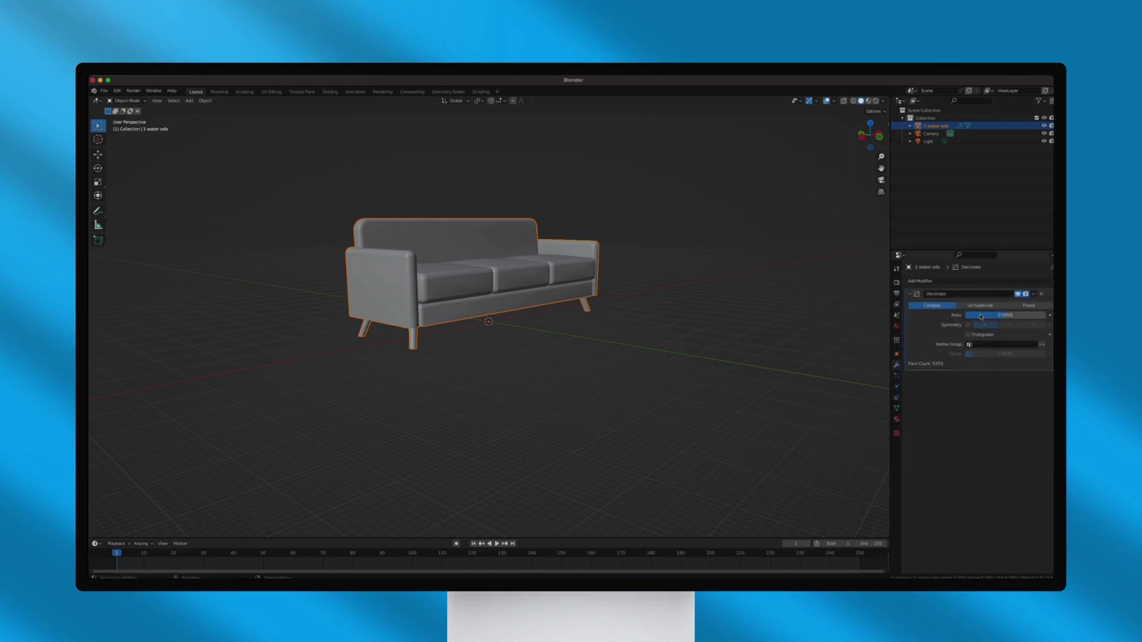
# Re-export the decimated sofa as OBJ to COM, deleting the old 3 seater sofa.obj first
pyautogui.click(104, 91)
pyautogui.moveTo(133, 203)
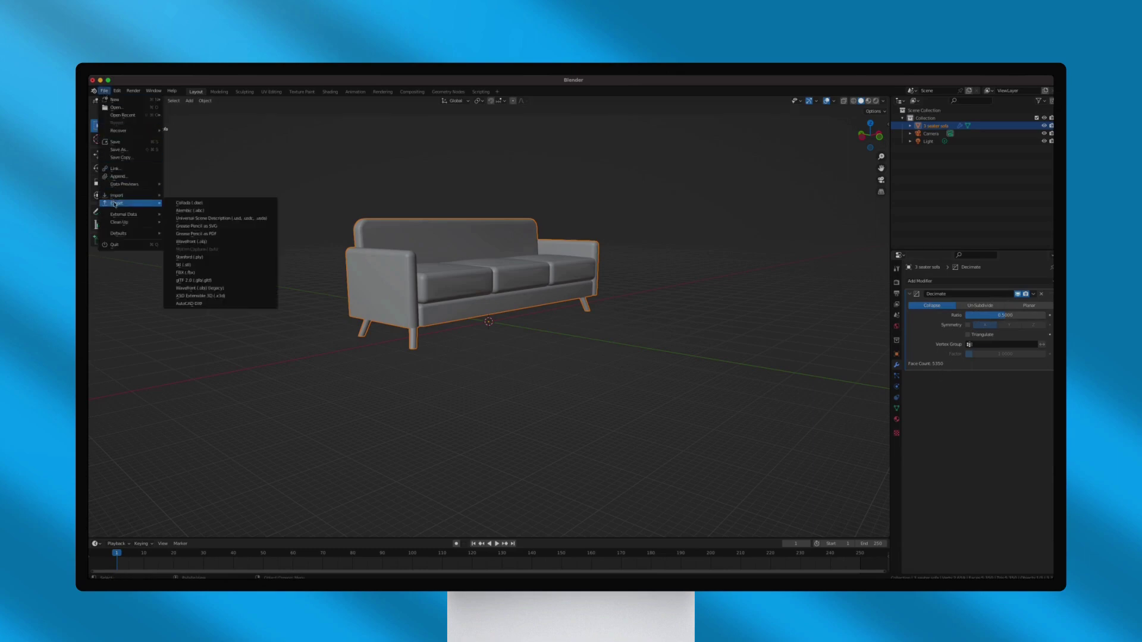
pyautogui.click(199, 242)
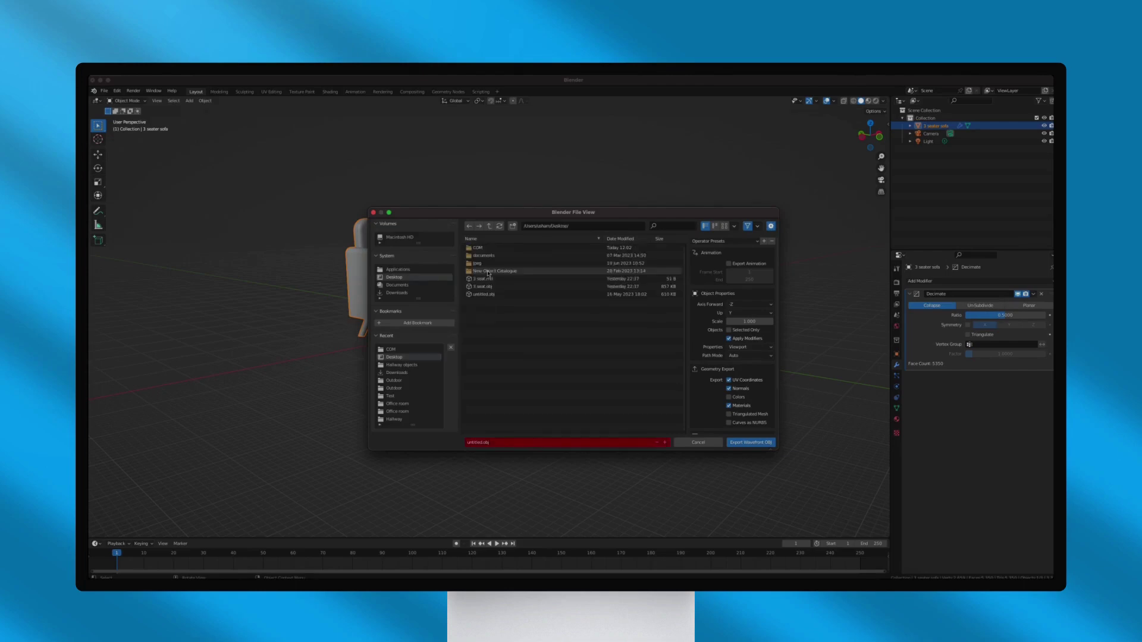
pyautogui.doubleClick(481, 247)
pyautogui.click(486, 256)
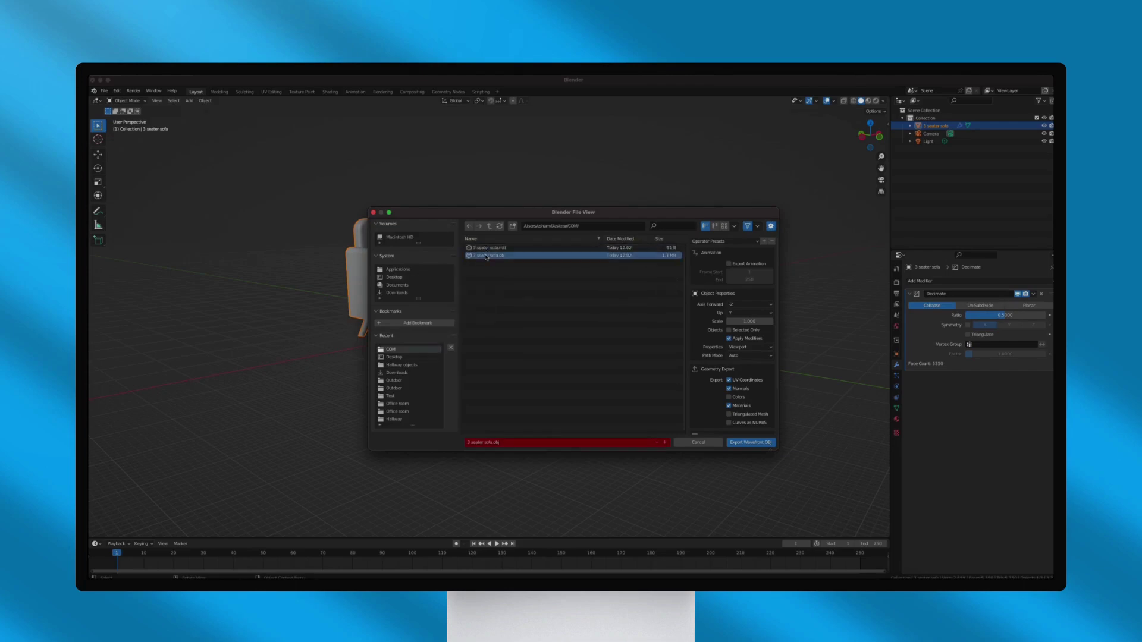
pyautogui.rightClick(485, 256)
pyautogui.click(458, 320)
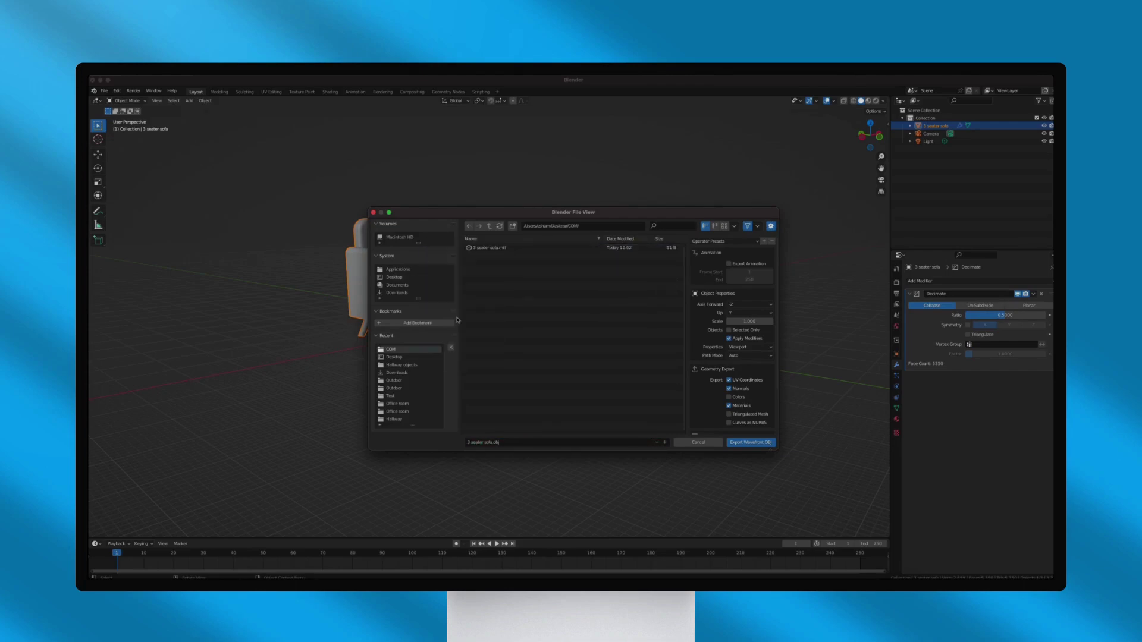
pyautogui.click(744, 443)
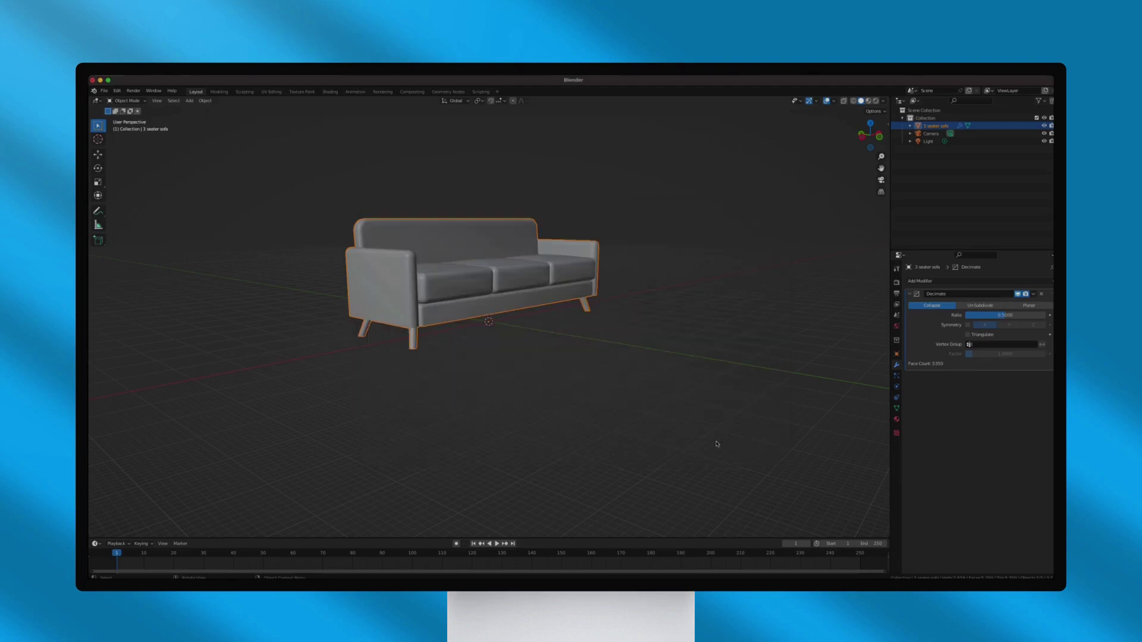
pyautogui.click(233, 580)
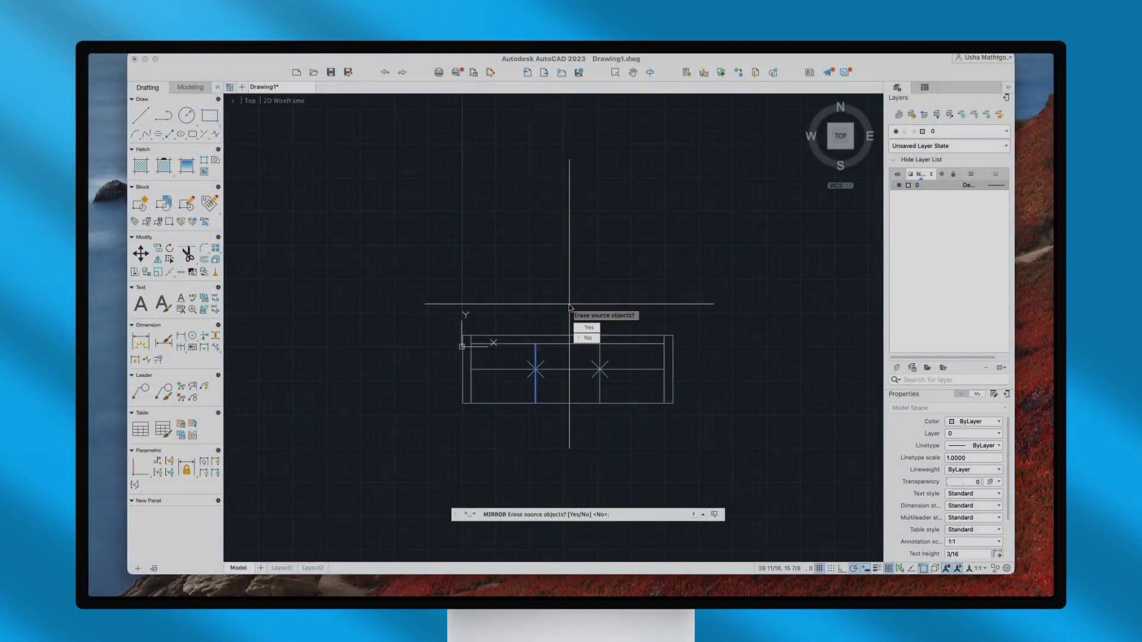
# Finish the mirror keeping the original objects, then clear the selection and re-centre the sofa
pyautogui.scroll(5, 539, 374)
pyautogui.click(520, 356)
pyautogui.rightClick(632, 547)
pyautogui.click(632, 542)
pyautogui.scroll(-5, 619, 448)
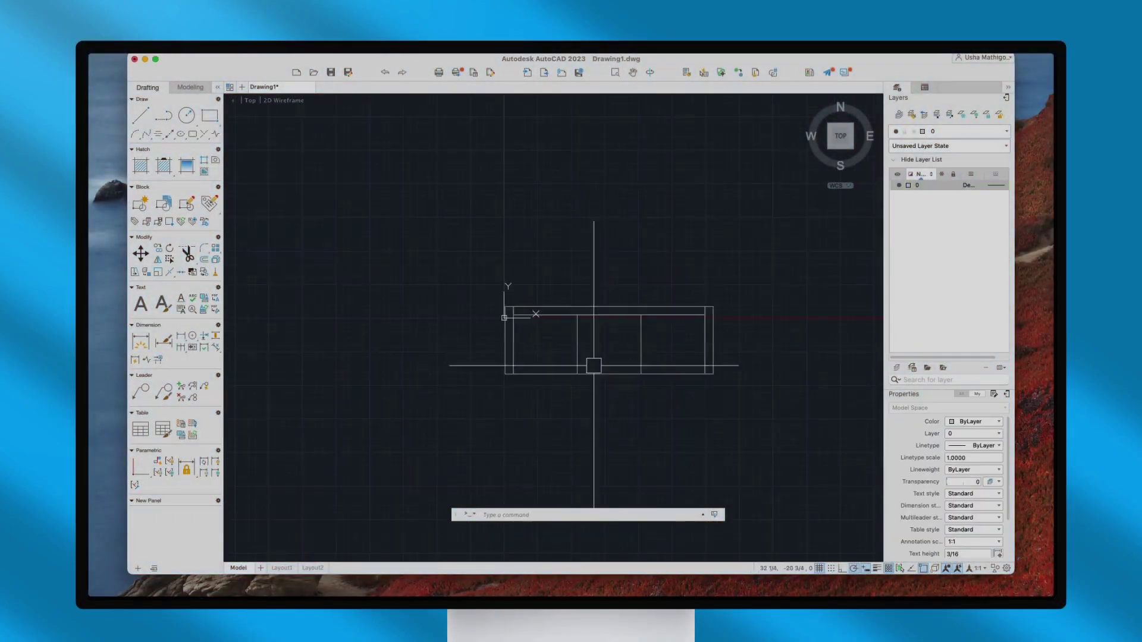
pyautogui.click(731, 412)
pyautogui.click(479, 262)
pyautogui.scroll(3, 615, 411)
pyautogui.press('Escape')
pyautogui.moveTo(615, 411); pyautogui.dragTo(556, 426, button='middle')
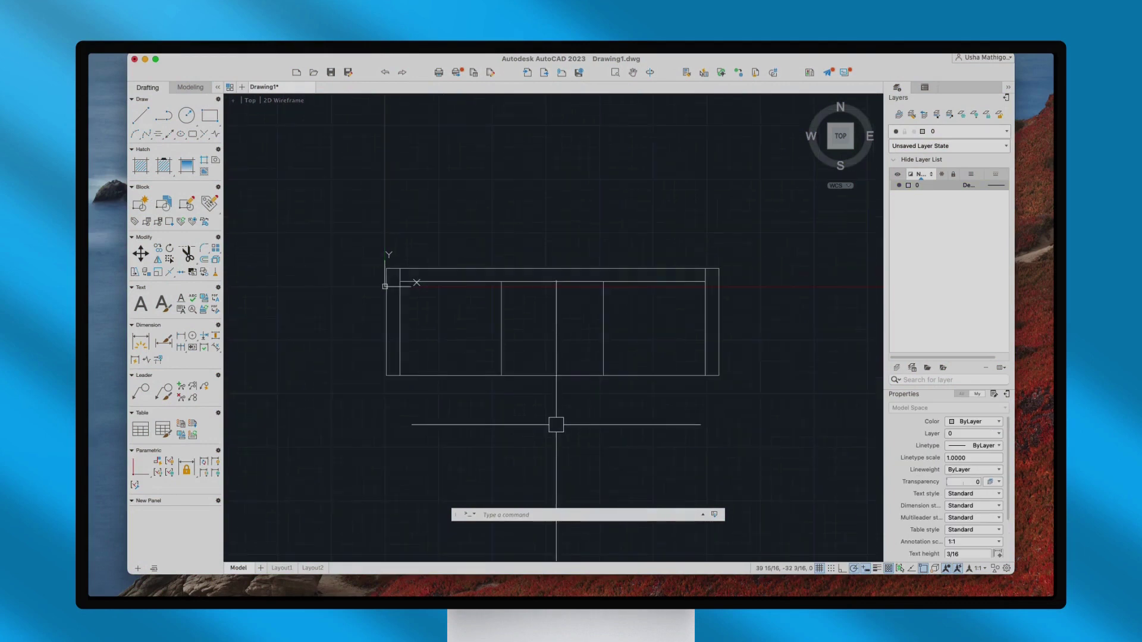
# Save the drawing as '3 seater sofa topview' in Desktop > COM in AutoCAD 2013 format
pyautogui.click(685, 319)
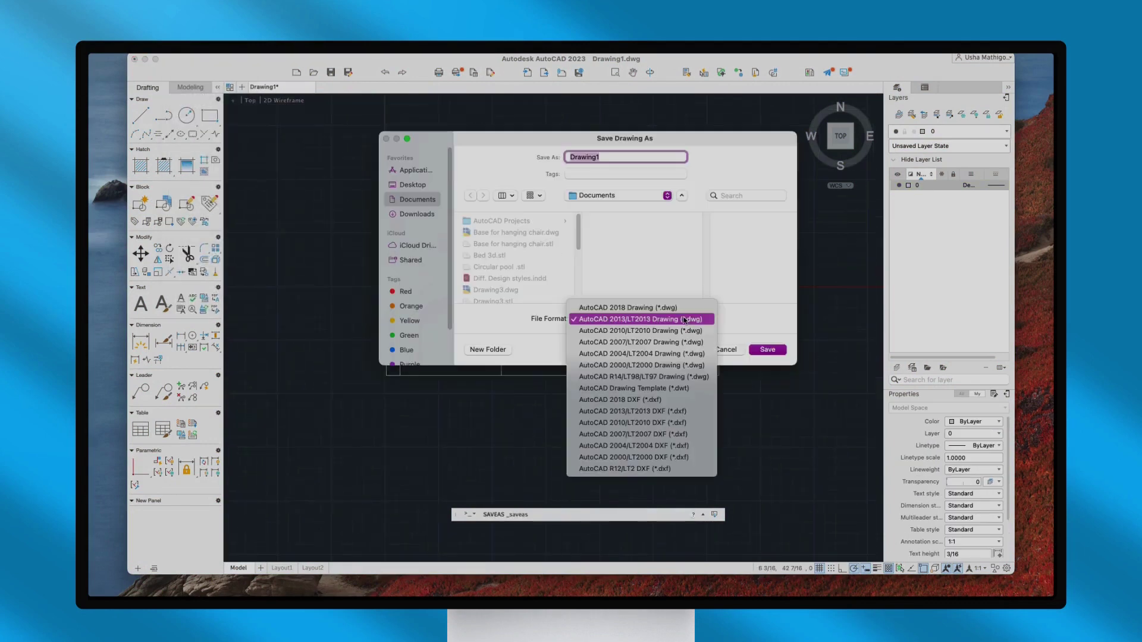
pyautogui.click(698, 321)
pyautogui.click(413, 184)
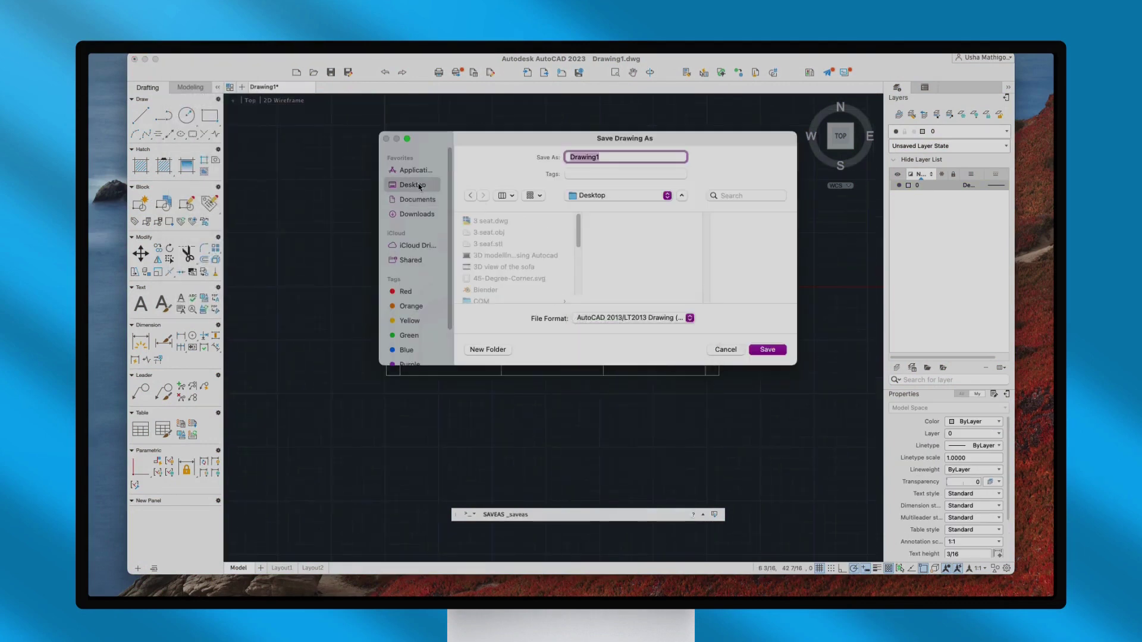
pyautogui.click(488, 260)
pyautogui.doubleClick(599, 156)
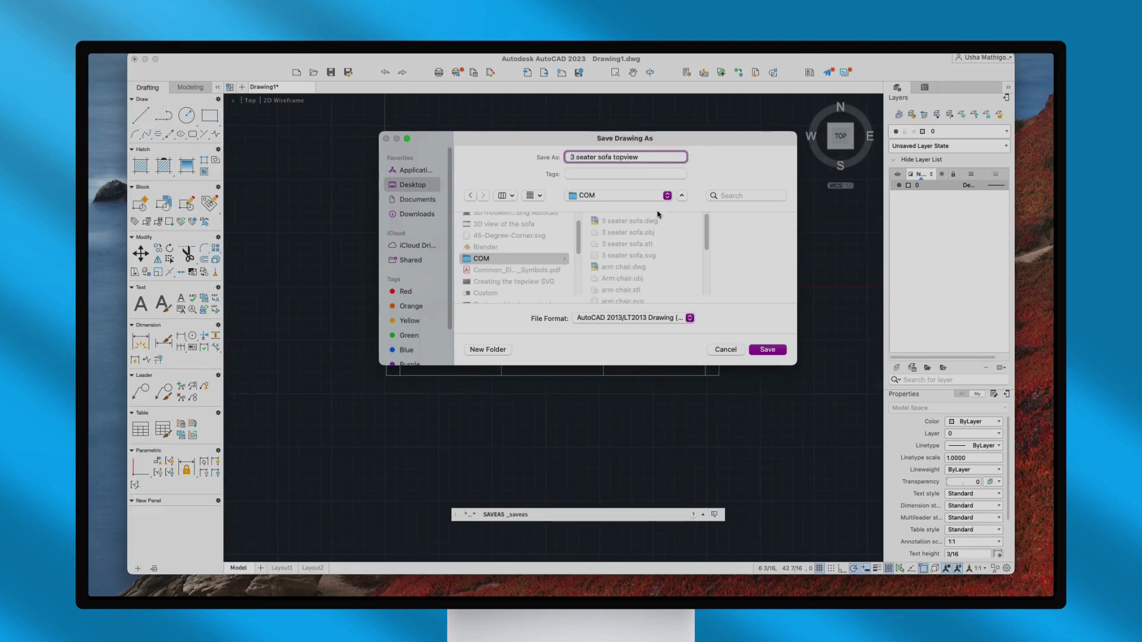
pyautogui.click(773, 349)
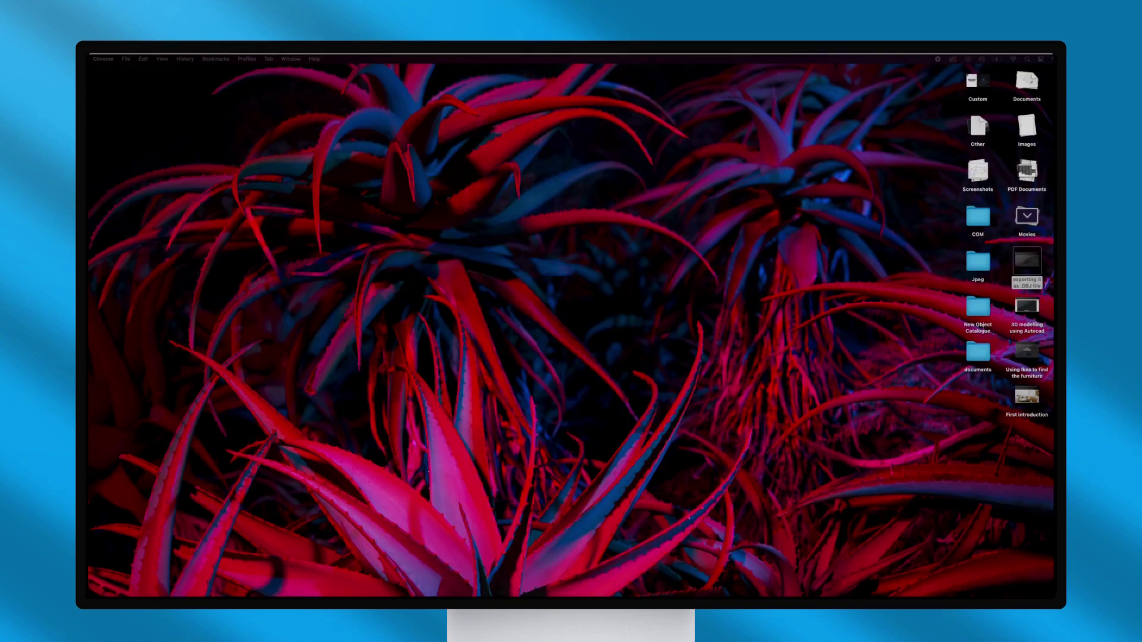
# Launch Adobe Illustrator and open 3 seater sofa.dwg with Scale to Fit Artboard
pyautogui.click(1026, 60)
pyautogui.write('adobe Illustrator 2022')
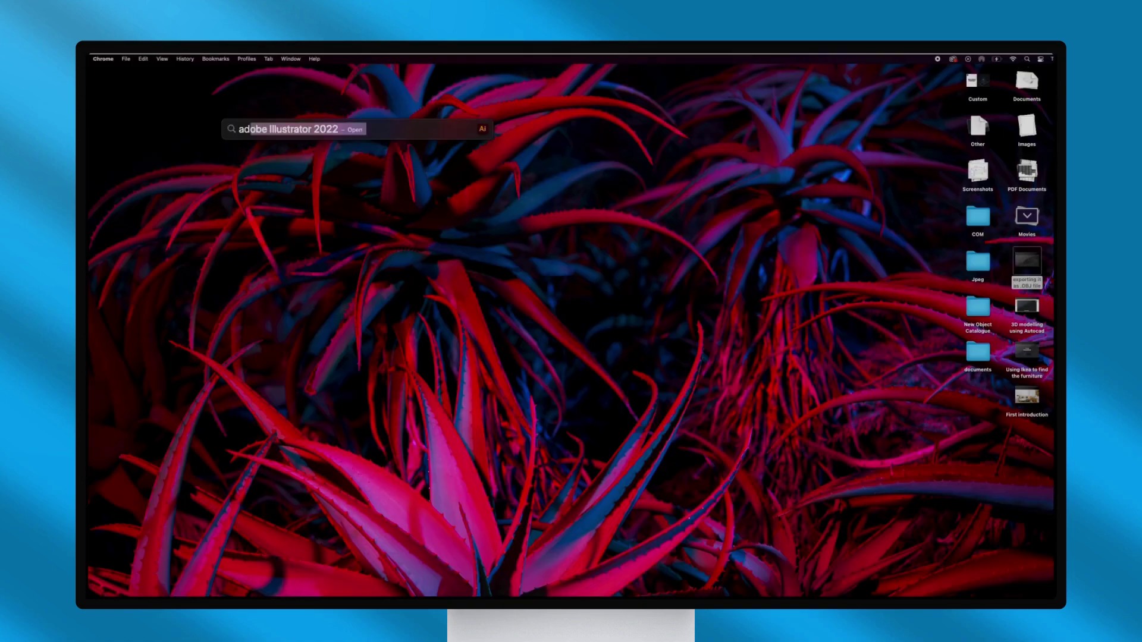
pyautogui.press('Return')
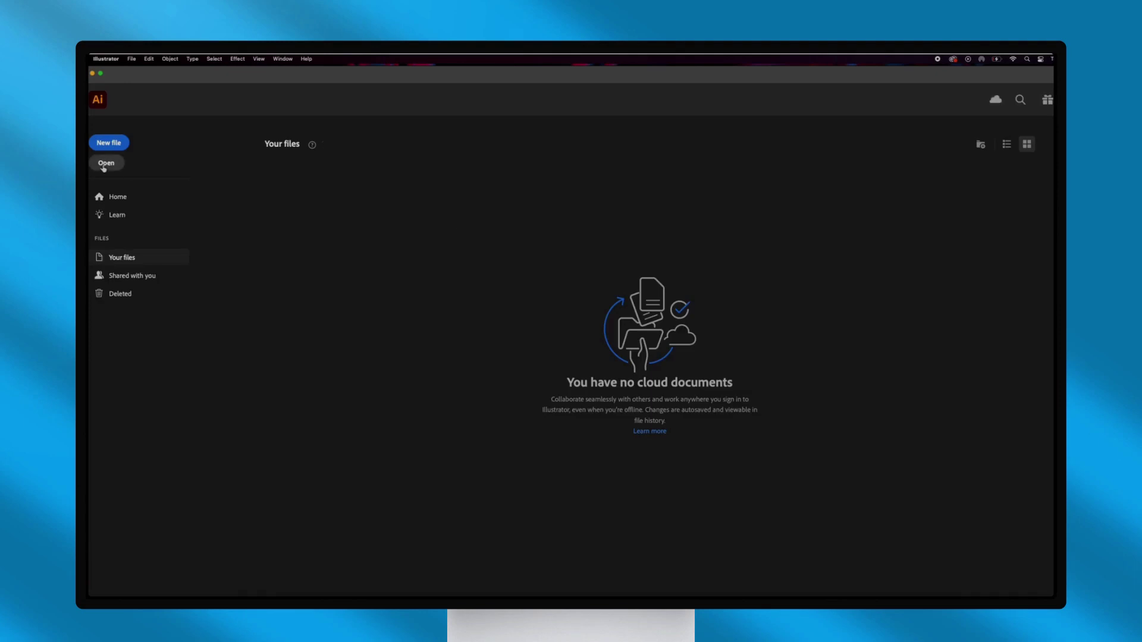
pyautogui.click(106, 163)
pyautogui.doubleClick(504, 205)
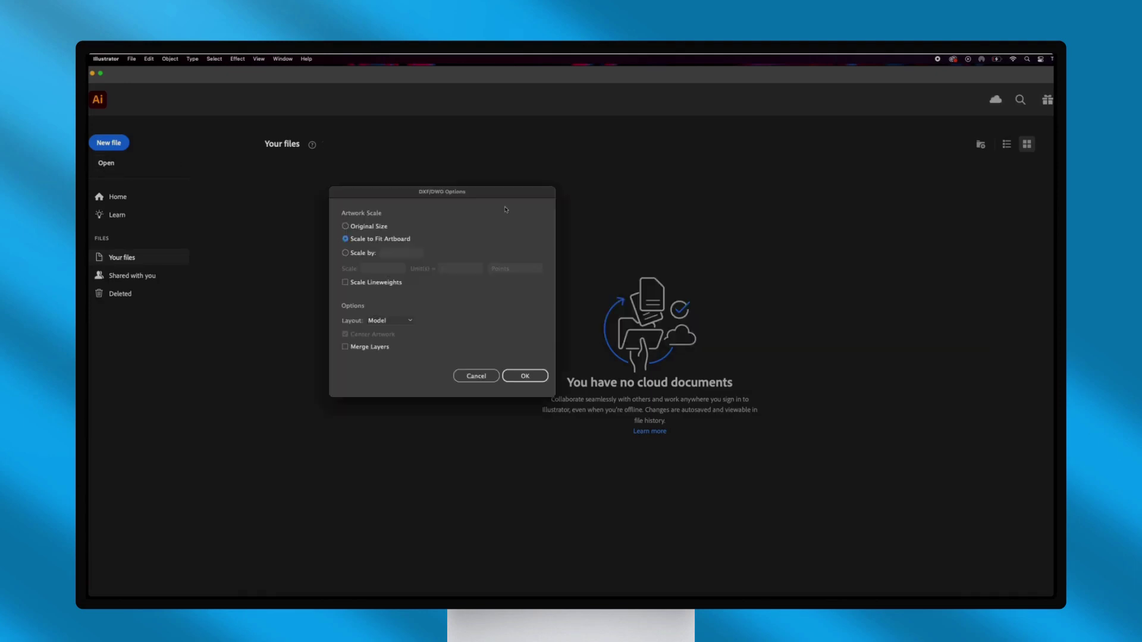
pyautogui.click(520, 377)
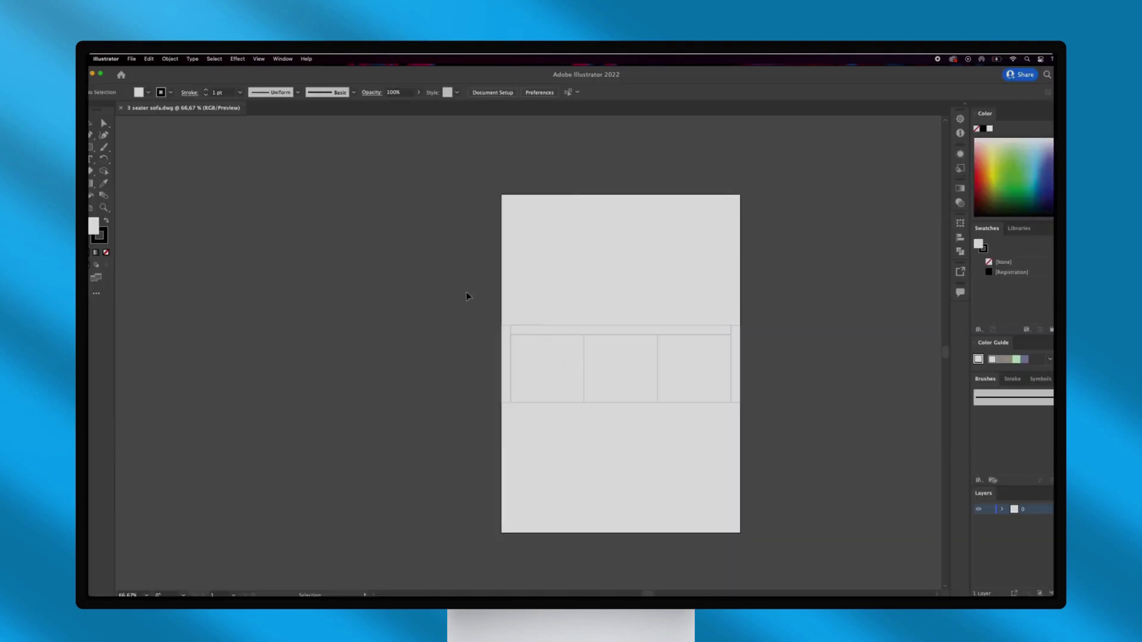
# Resize the sofa group to 197 × 63,5 pt with a #000000 stroke and #ffffff fill
pyautogui.moveTo(806, 447); pyautogui.dragTo(698, 226)
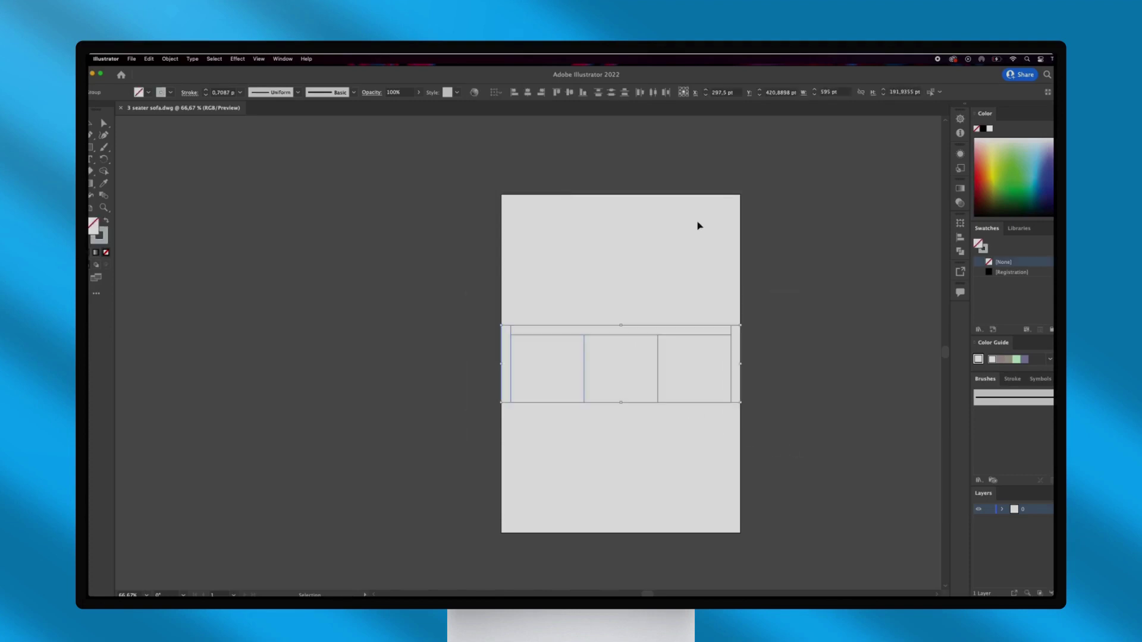
pyautogui.doubleClick(826, 92)
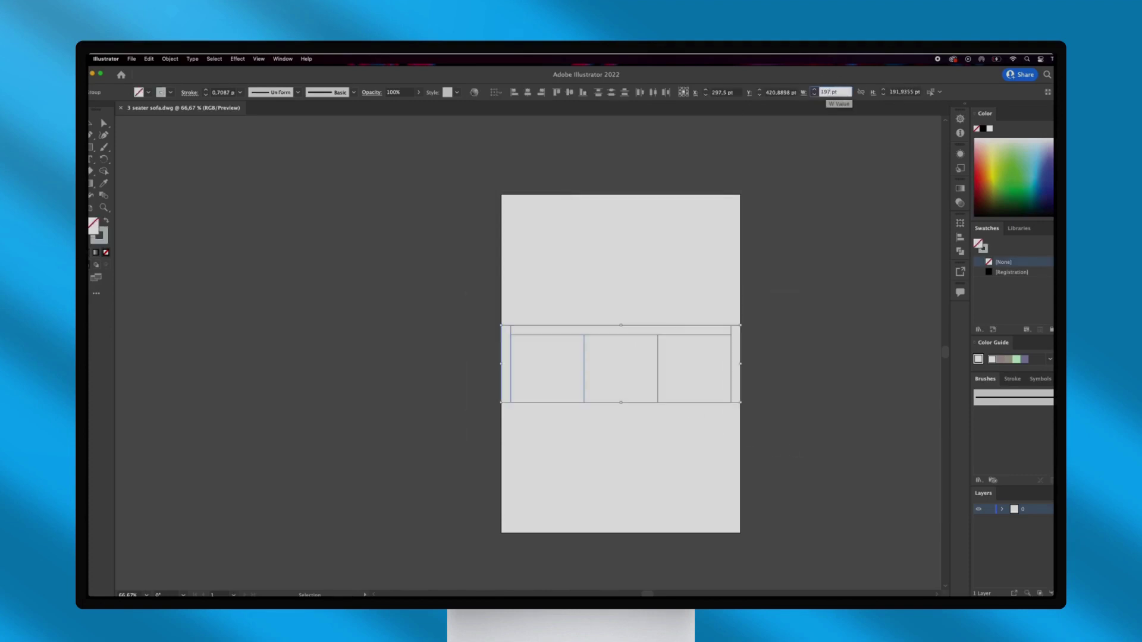
pyautogui.press('Tab')
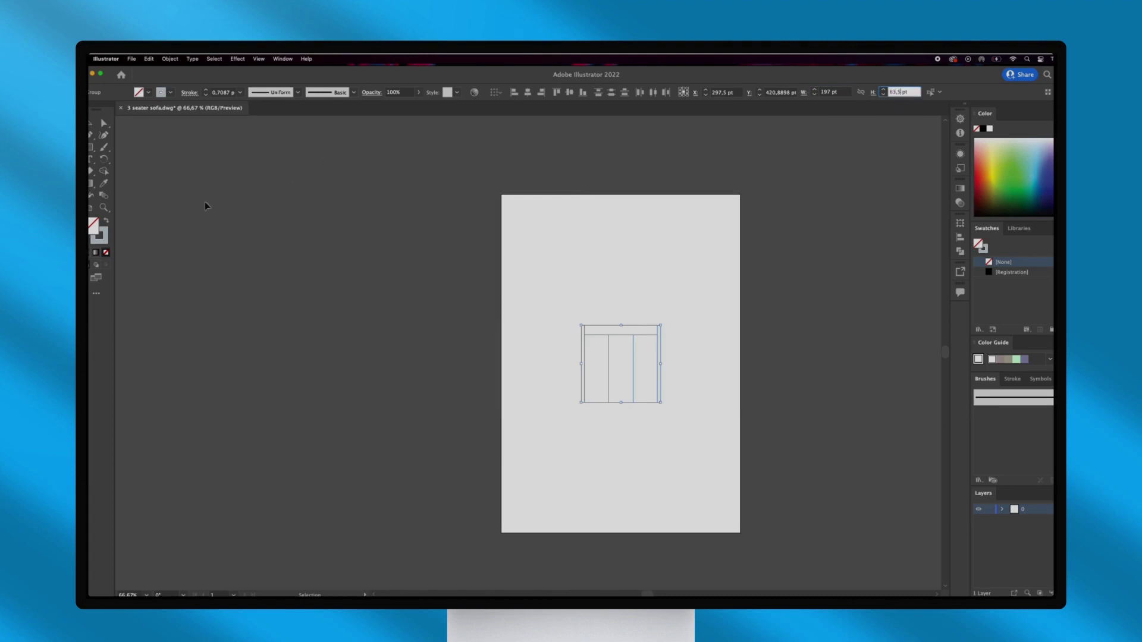
pyautogui.doubleClick(100, 233)
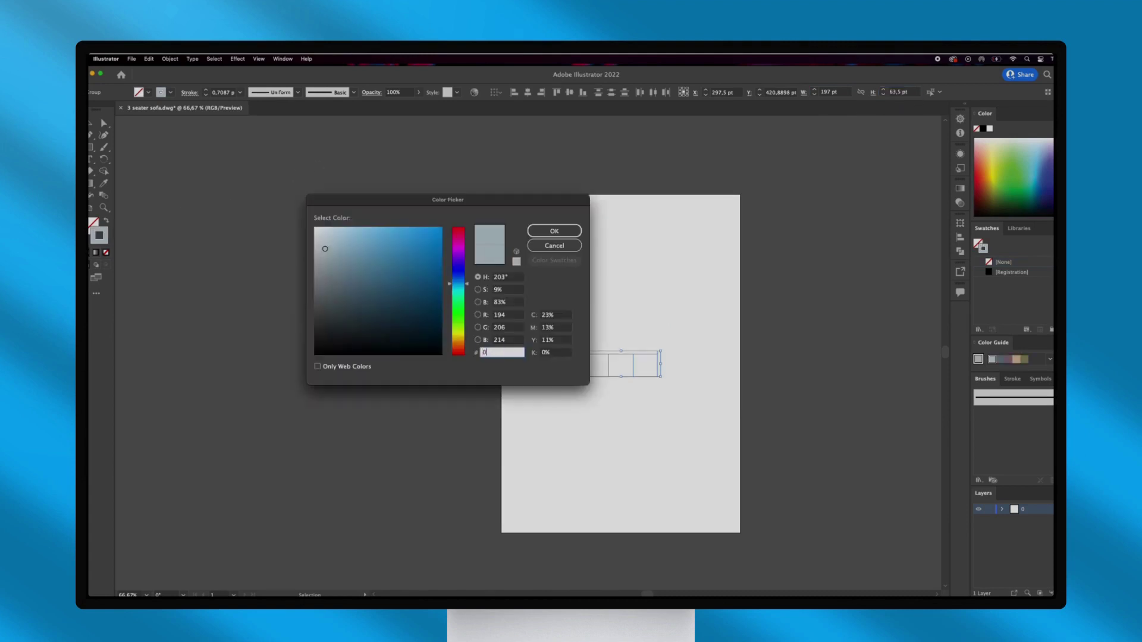
pyautogui.write('000000')
pyautogui.press('Return')
pyautogui.doubleClick(99, 235)
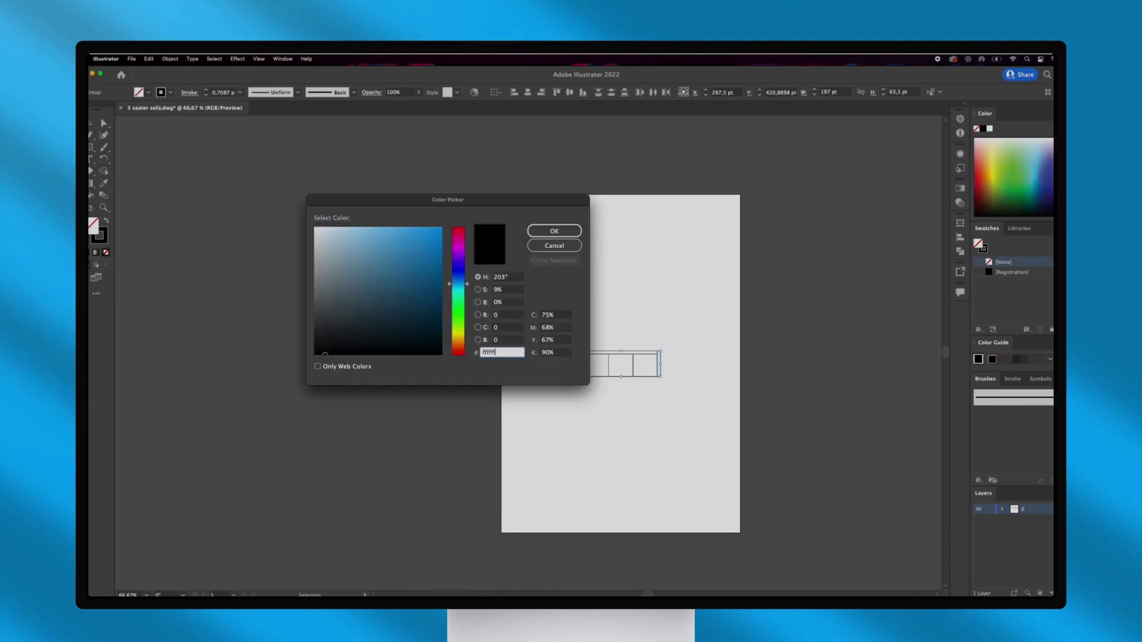
pyautogui.press('Return')
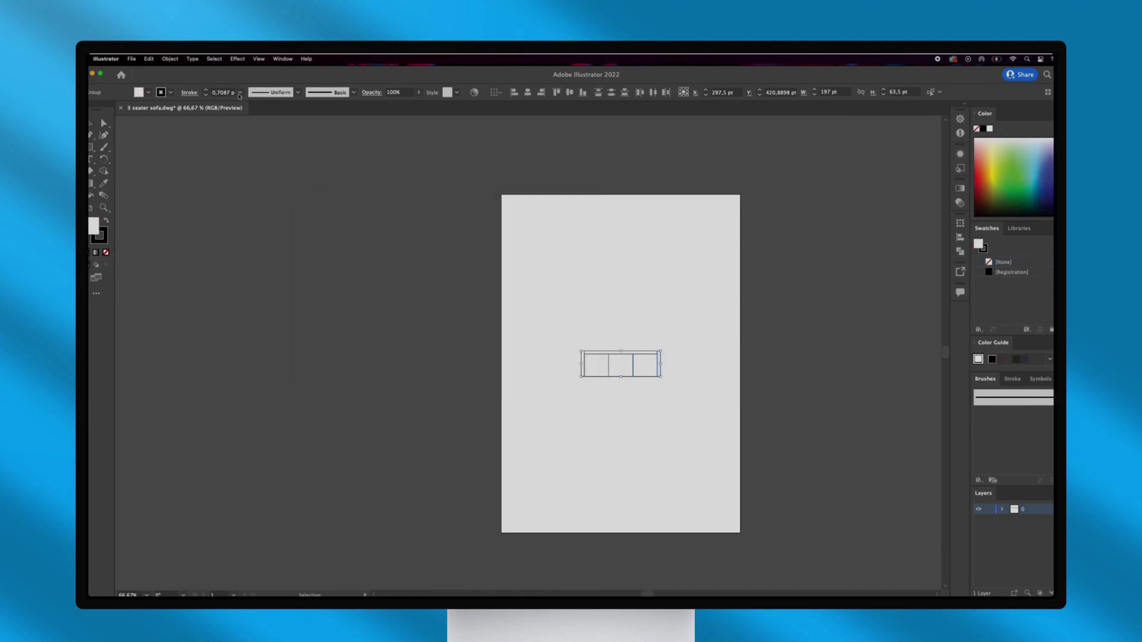
pyautogui.click(239, 93)
# Set the stroke weight to 1 pt and resize the artboard to 197 × 63,5 pt
pyautogui.click(252, 136)
pyautogui.hscroll(4, 237, 352)
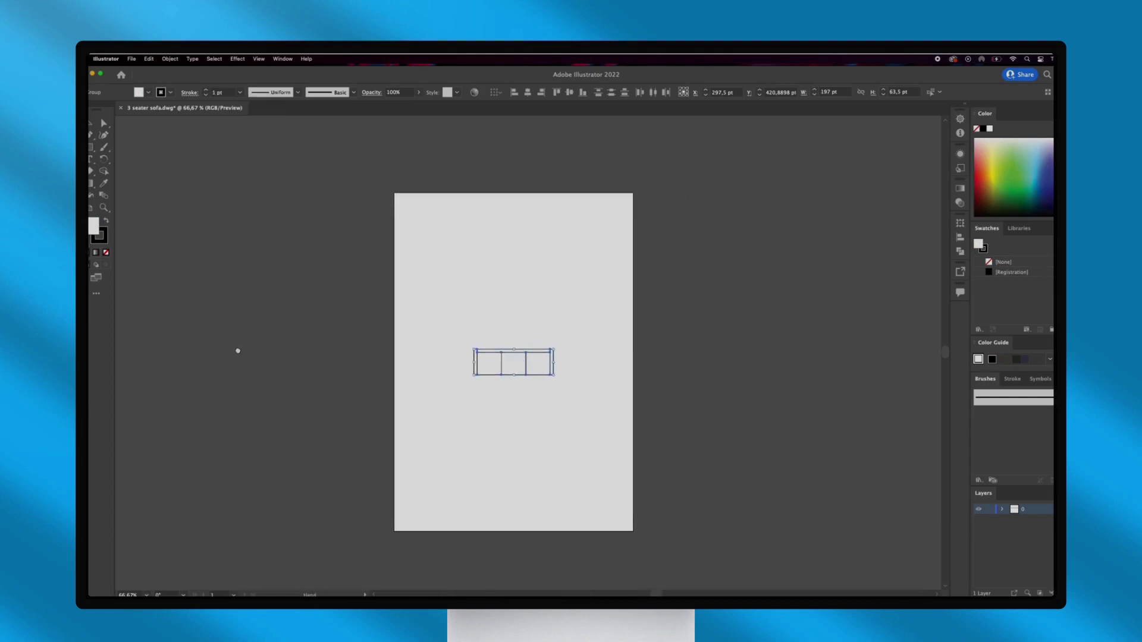
pyautogui.click(91, 208)
pyautogui.click(519, 93)
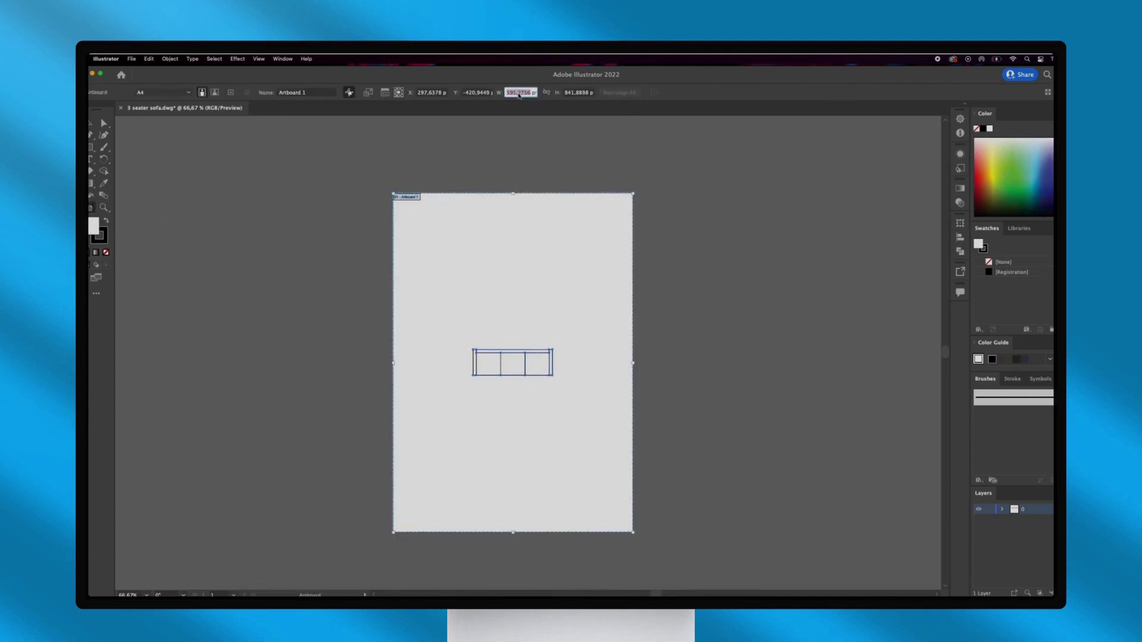
pyautogui.write('197 pt')
pyautogui.click(572, 94)
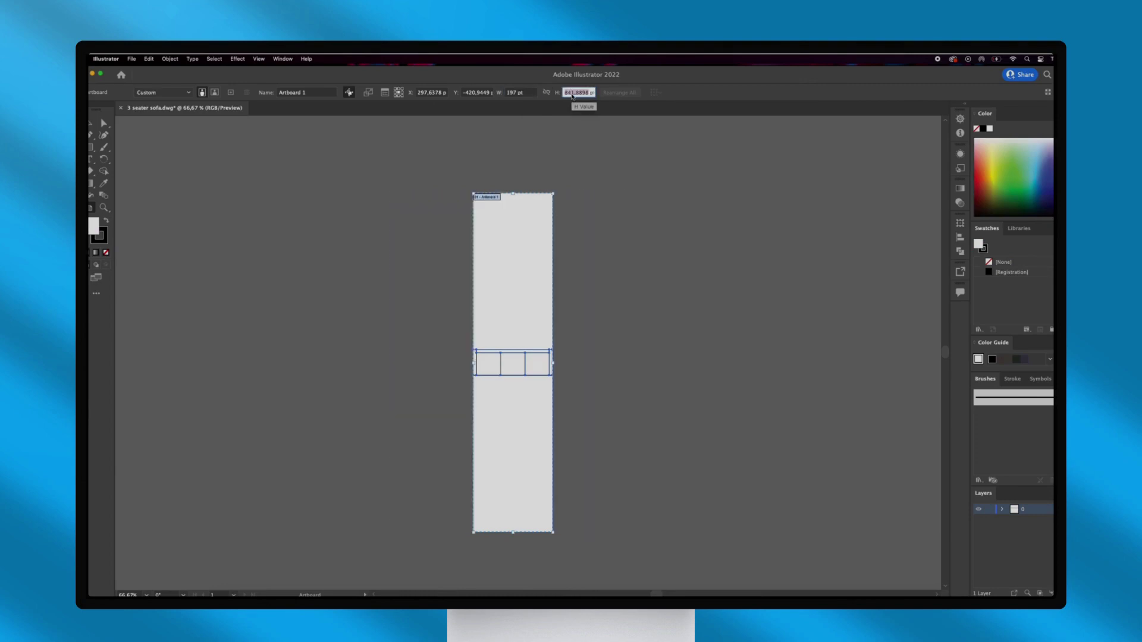
pyautogui.write('63,5')
pyautogui.press('Return')
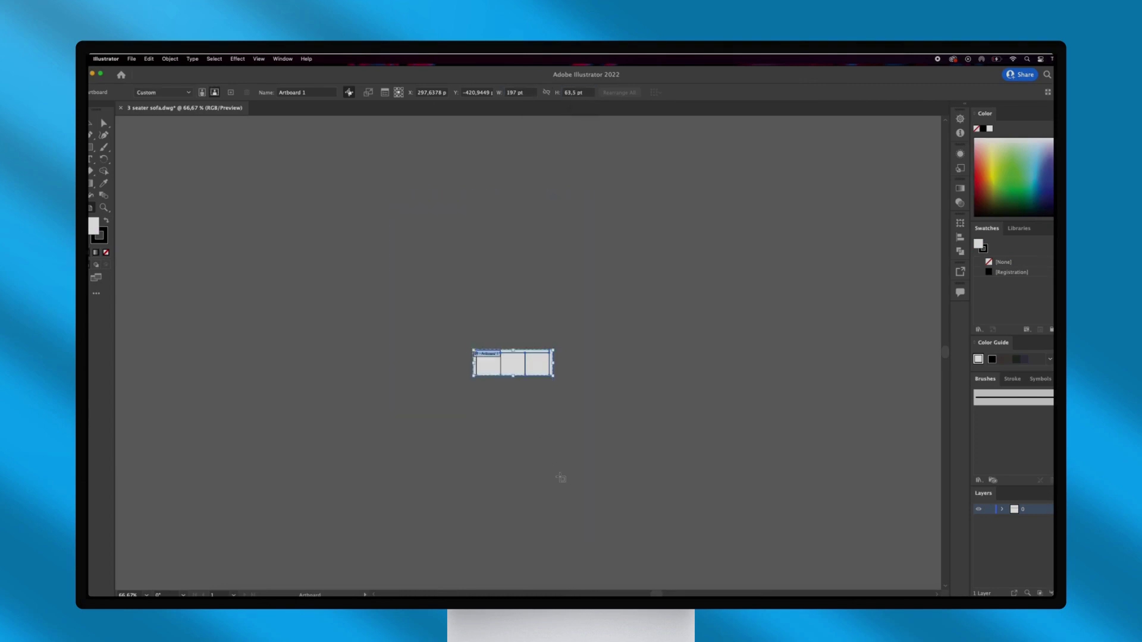
pyautogui.press('Escape')
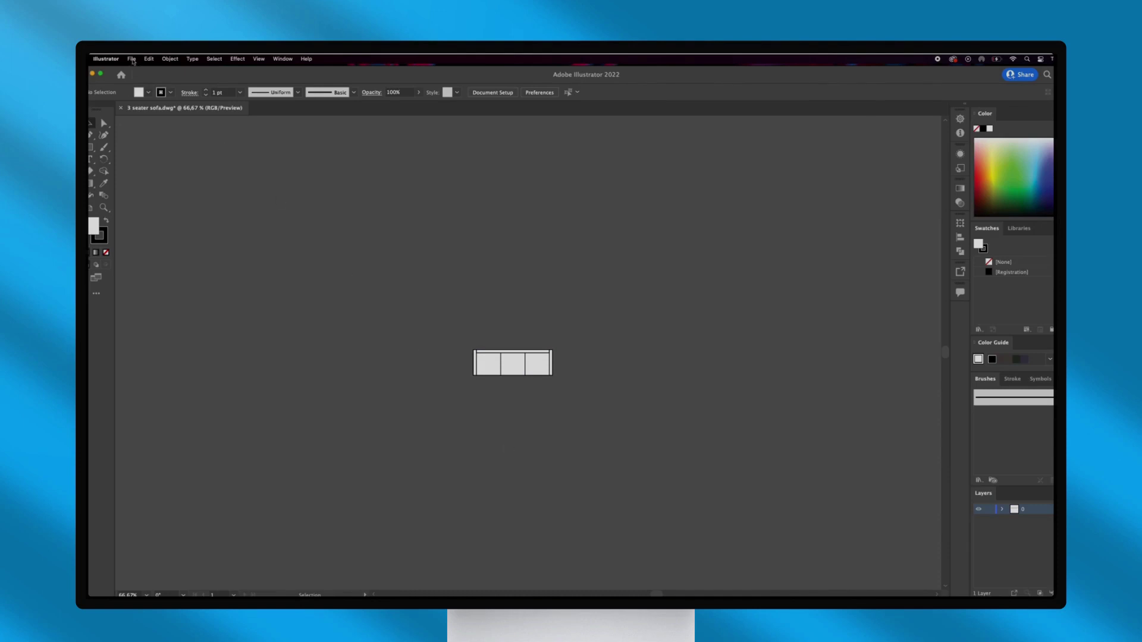
# Start File > Export As for 3 seater sofa with SVG as the format
pyautogui.click(132, 60)
pyautogui.moveTo(143, 221)
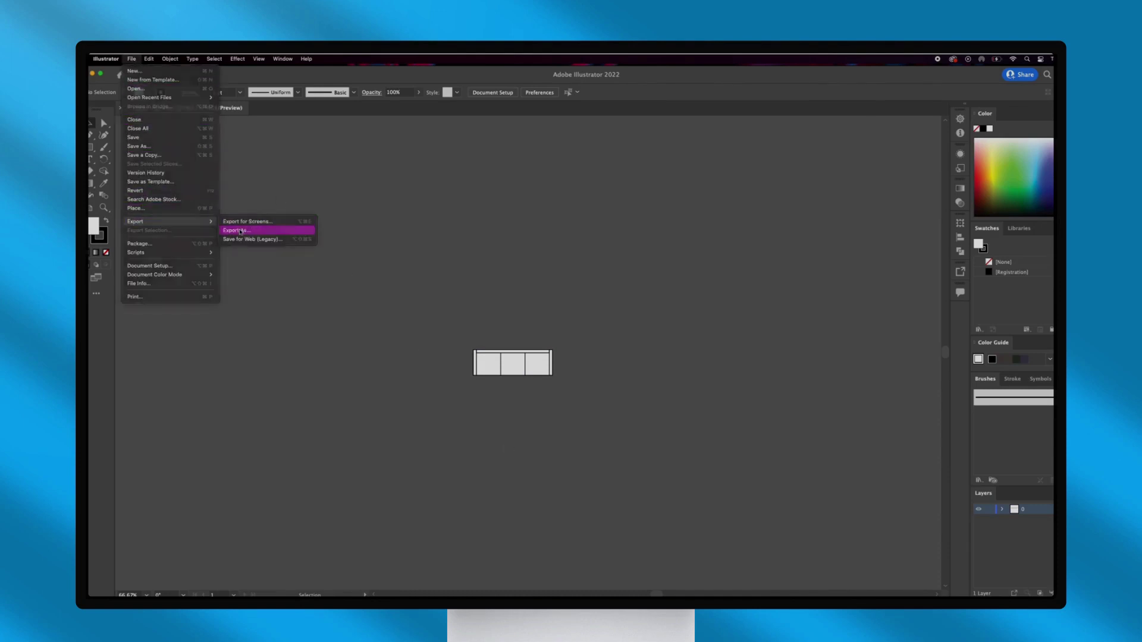
pyautogui.click(240, 231)
pyautogui.click(619, 287)
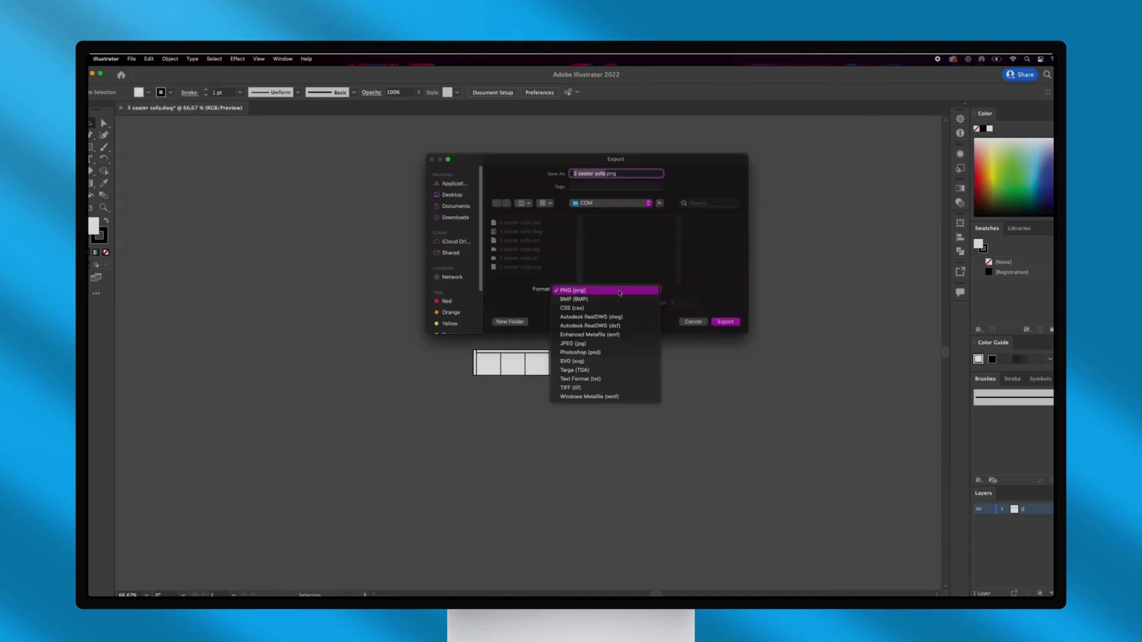
pyautogui.click(586, 363)
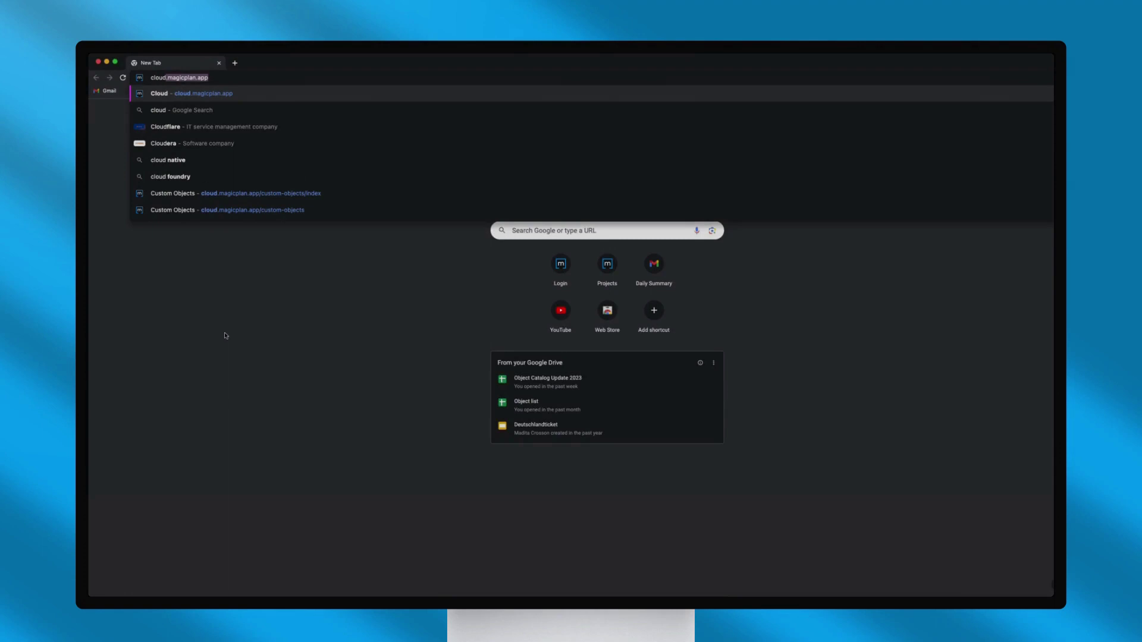
# Go to cloud.magicplan.app and log in with the saved e-mail and password
pyautogui.write('.mag')
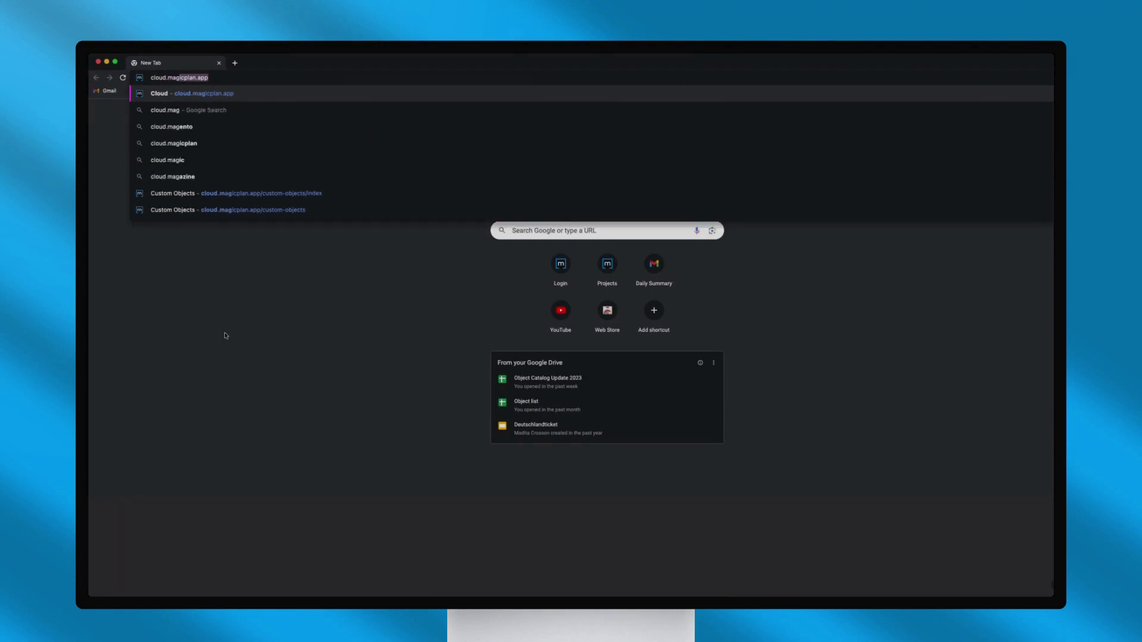
pyautogui.write('icp')
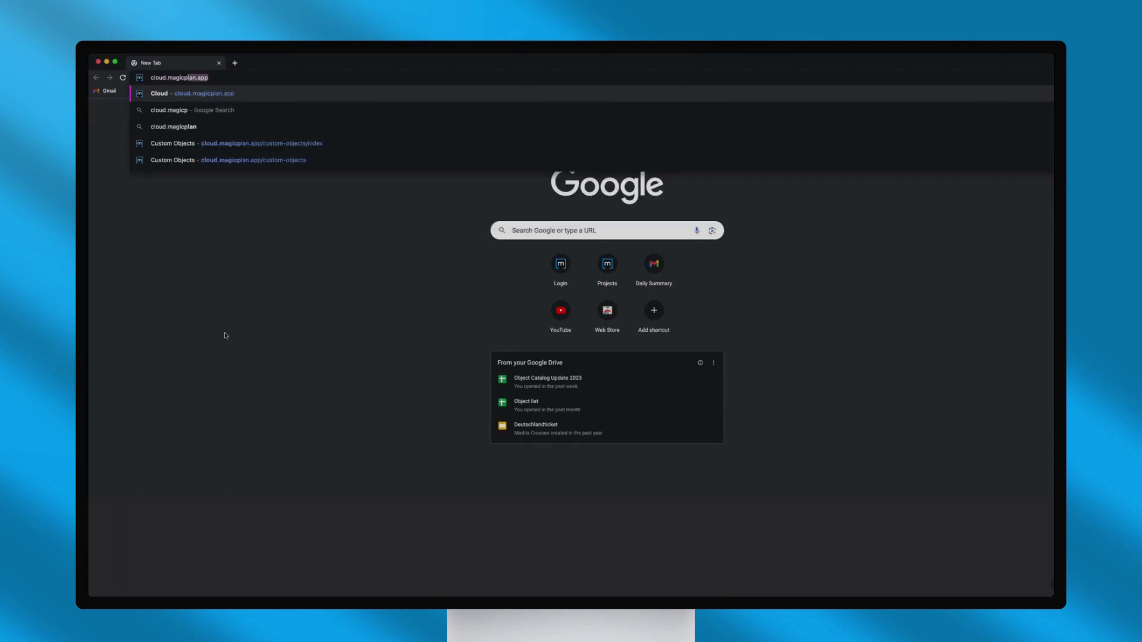
pyautogui.press('Return')
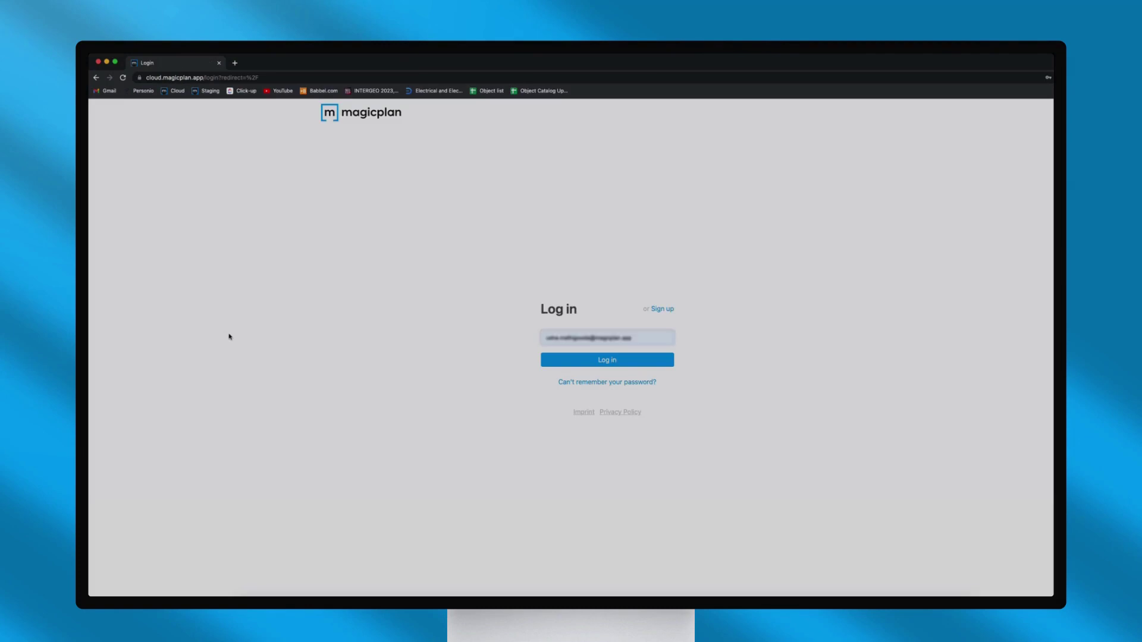
pyautogui.click(583, 362)
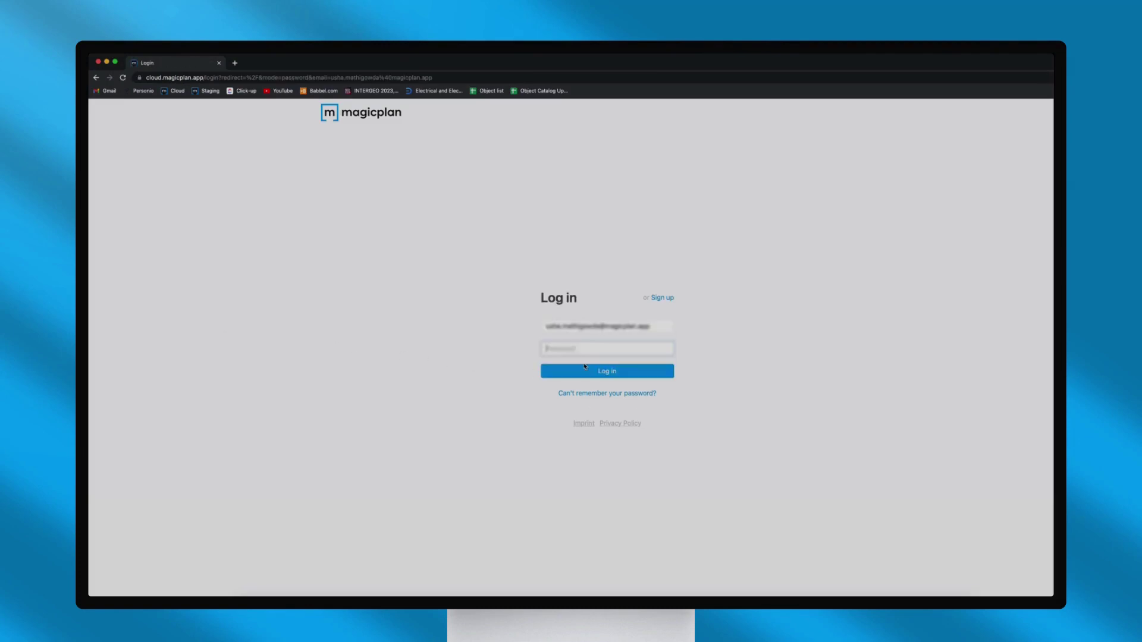
pyautogui.click(584, 369)
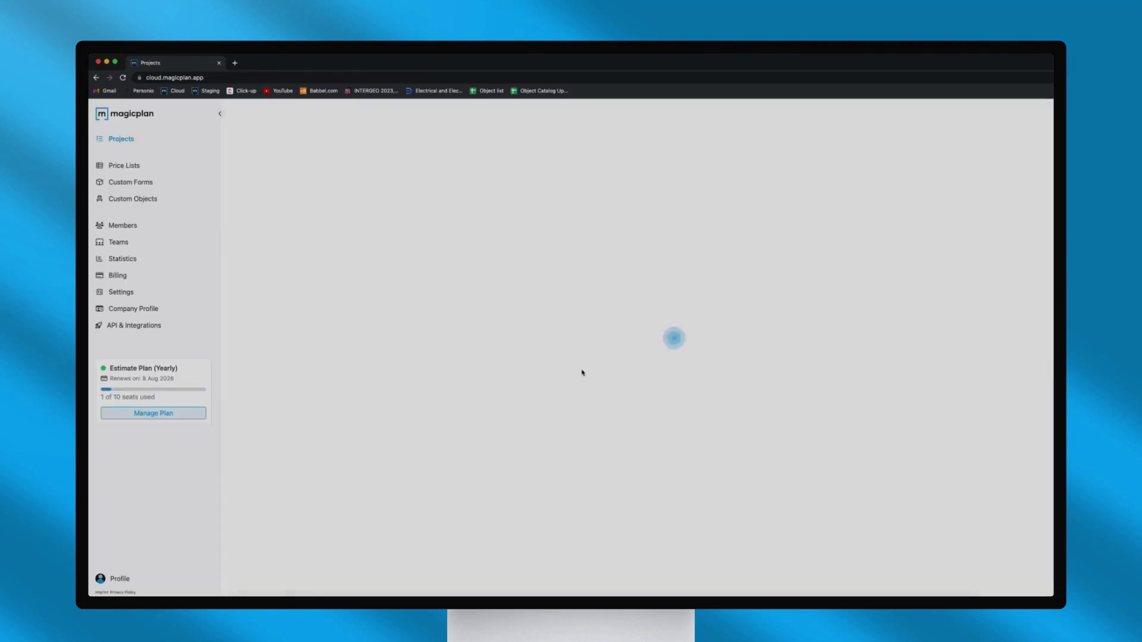
# Under Custom Objects, create a collection named 'Living room'
pyautogui.click(132, 201)
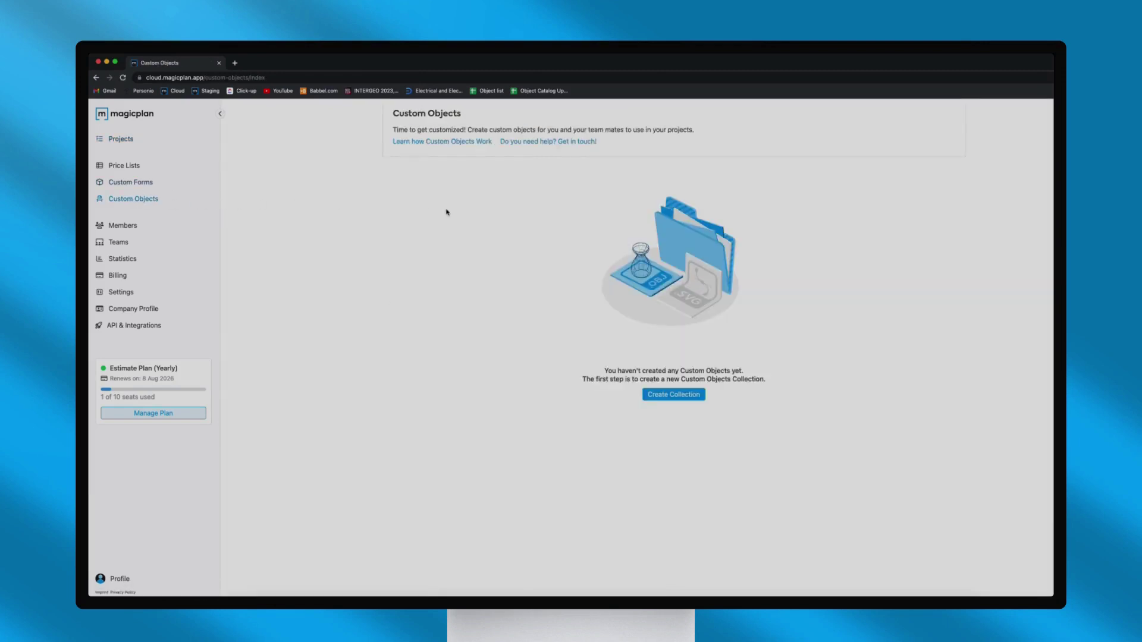
pyautogui.click(685, 398)
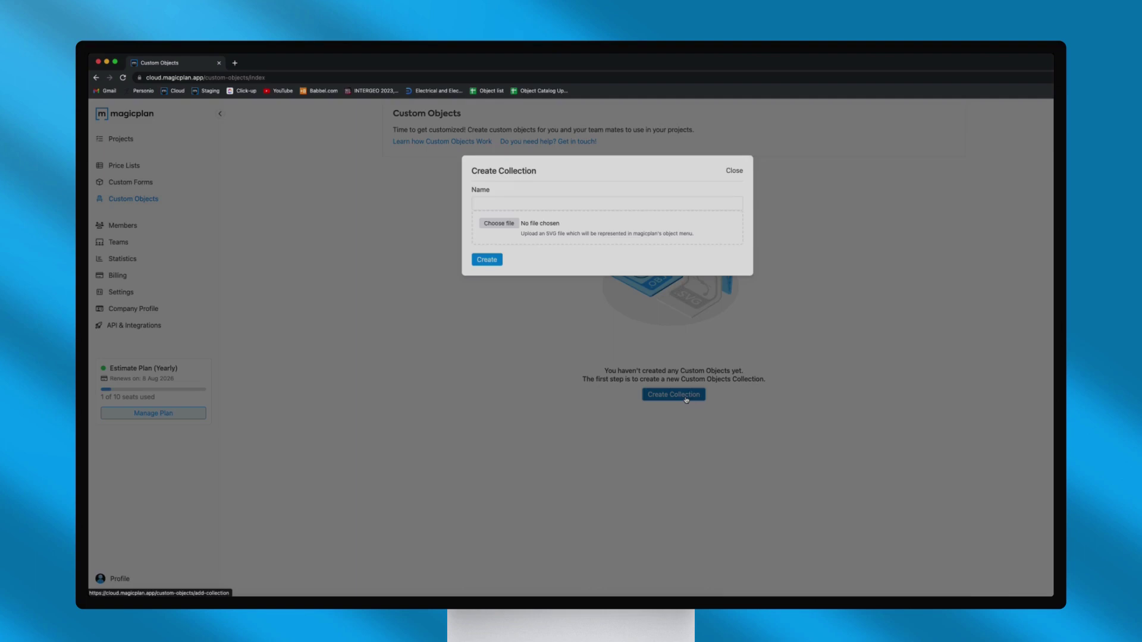
pyautogui.click(516, 204)
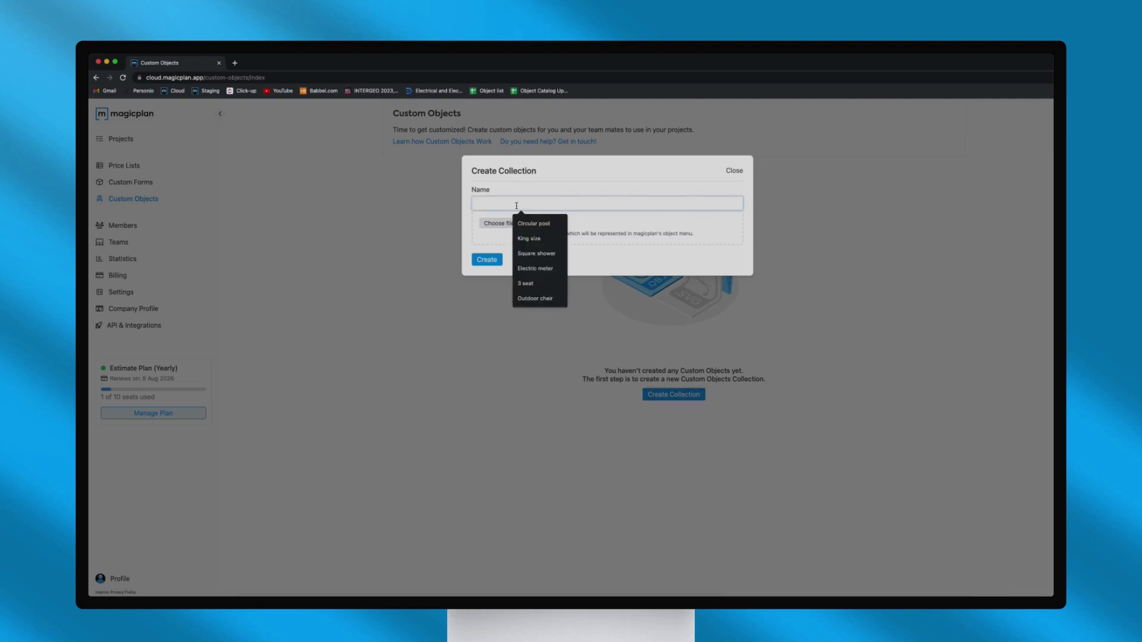
pyautogui.write('Living room')
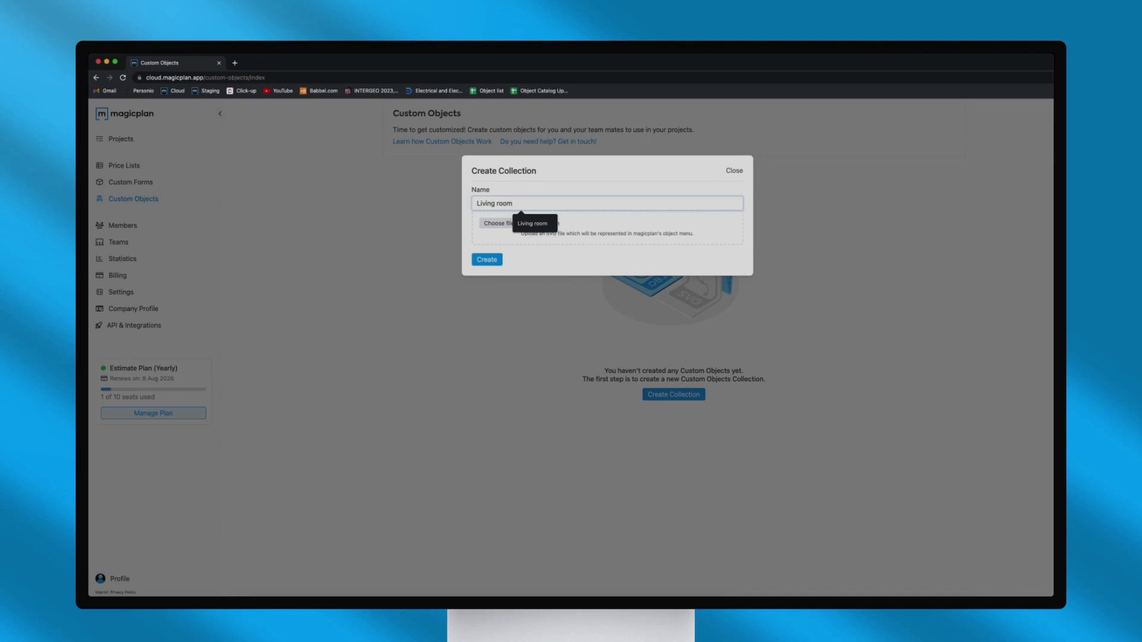
pyautogui.click(487, 259)
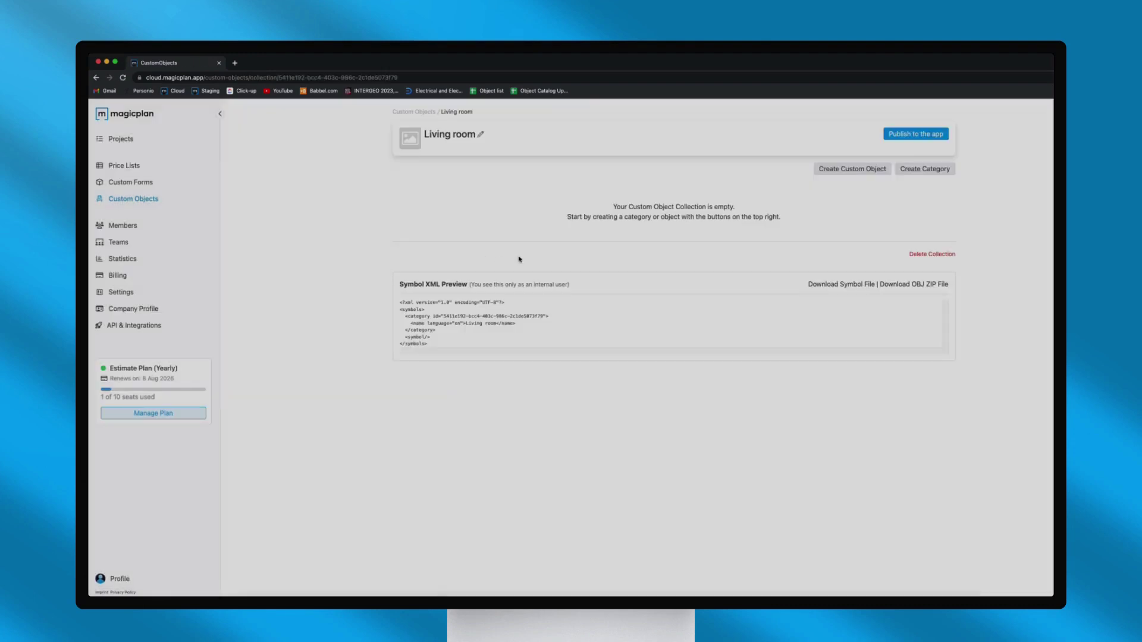
# Start a new custom object, set its width in feet and inches and its depth to 2' 1"
pyautogui.click(851, 170)
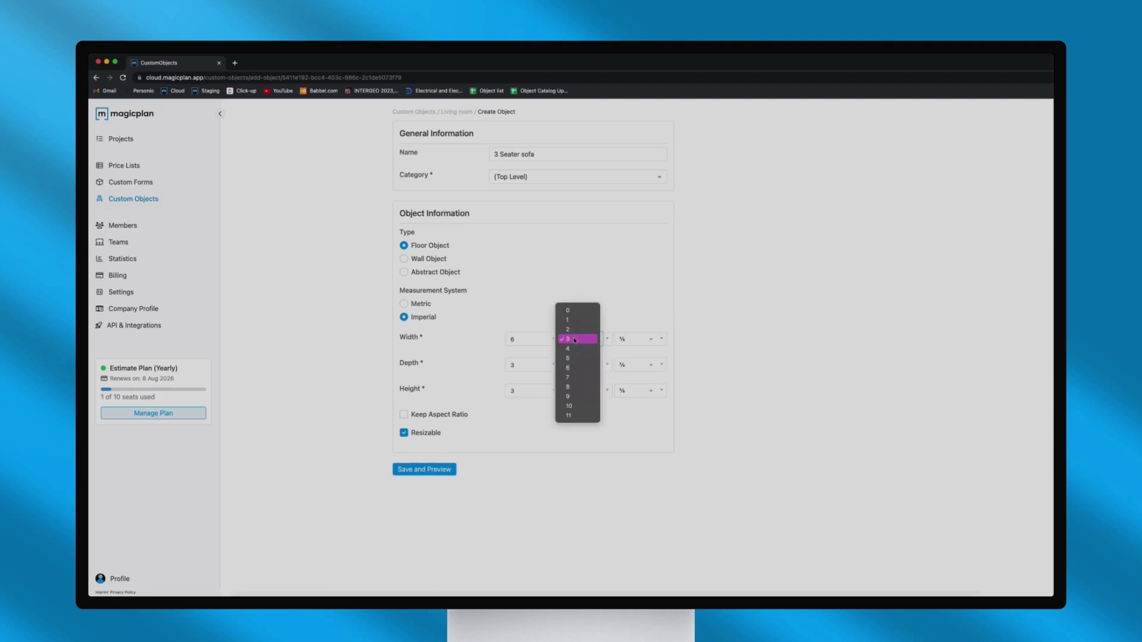
pyautogui.click(568, 358)
pyautogui.click(635, 339)
pyautogui.click(624, 349)
pyautogui.write('2')
pyautogui.click(580, 364)
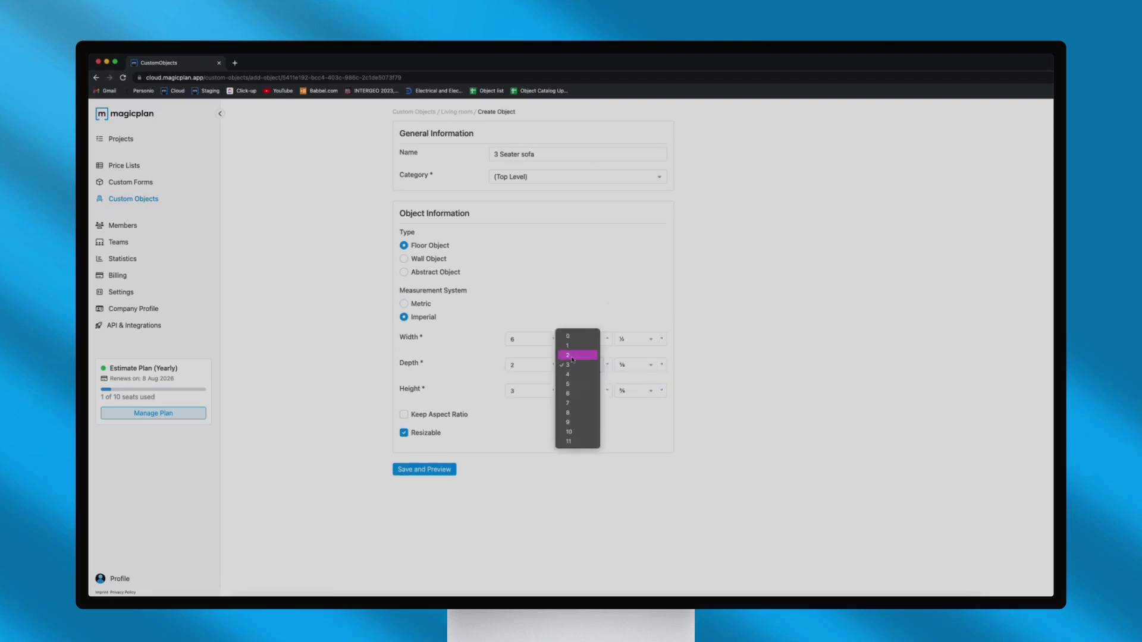
pyautogui.click(568, 343)
pyautogui.click(635, 364)
pyautogui.click(622, 334)
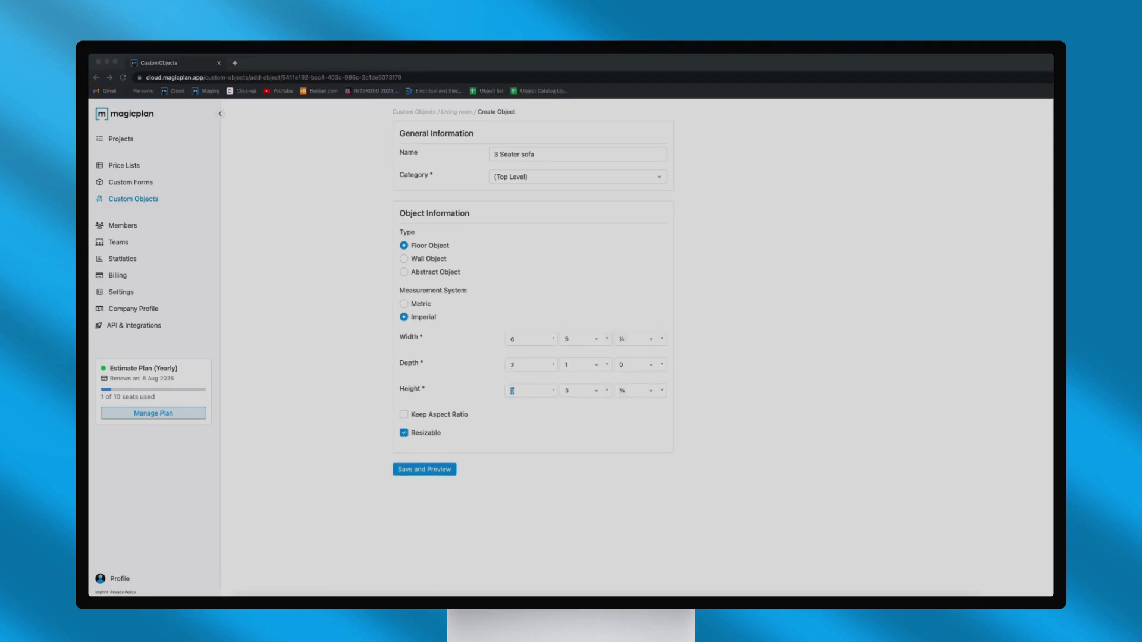
# Set the height's inches to 5⅞ and save and preview the 3 Seater sofa
pyautogui.click(521, 395)
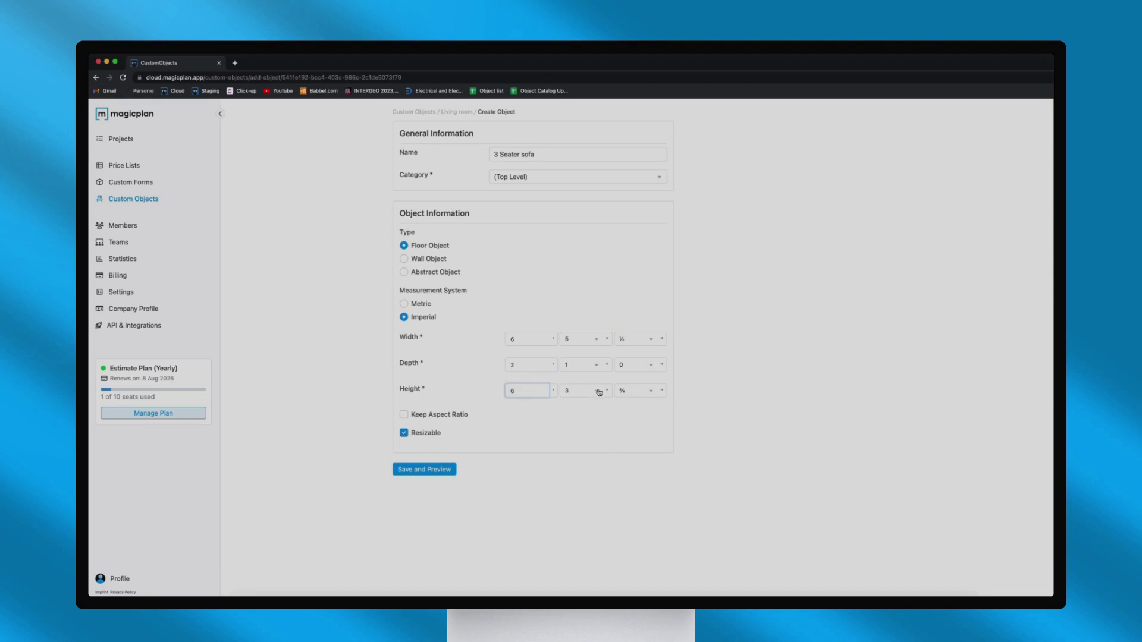
pyautogui.click(580, 390)
pyautogui.click(576, 412)
pyautogui.click(636, 391)
pyautogui.click(633, 433)
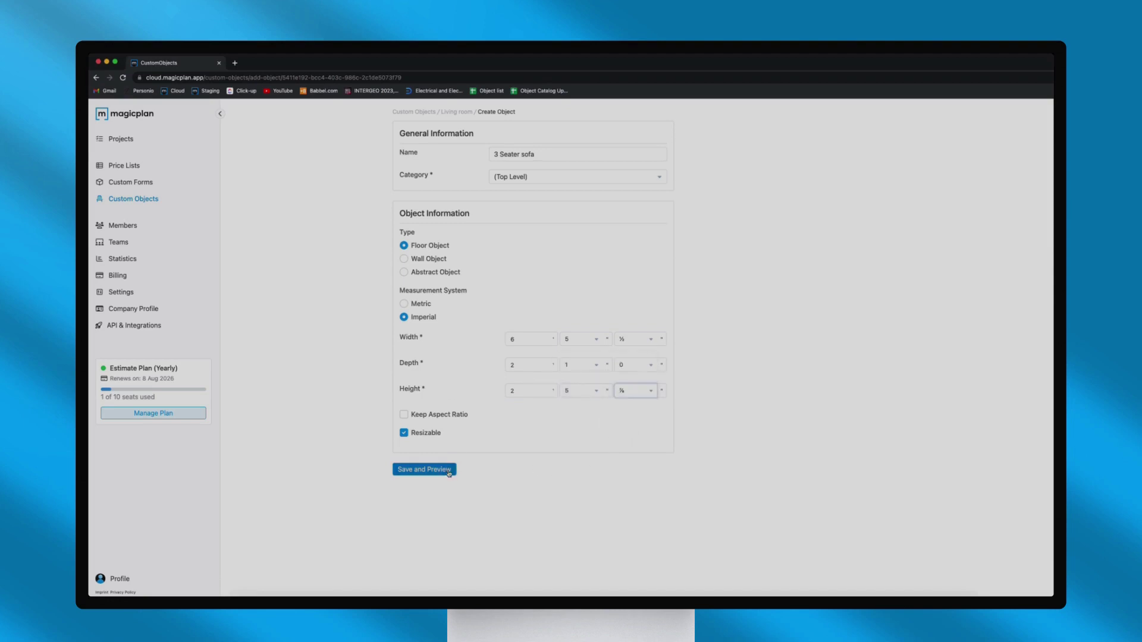
pyautogui.click(448, 471)
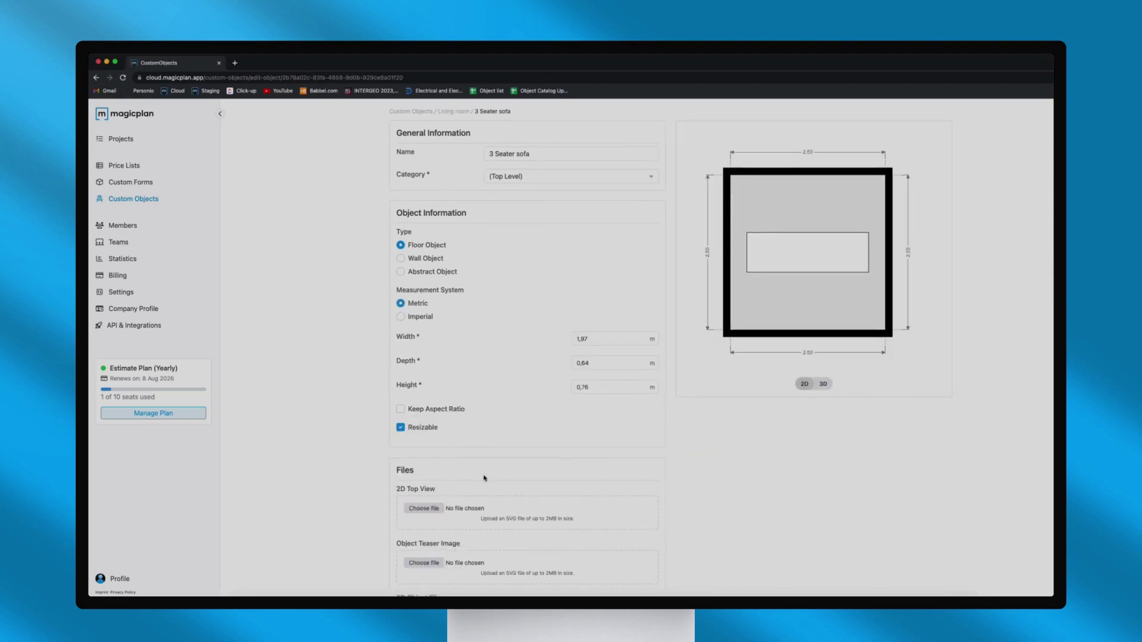
# Attach 3 seater sofa.svg as the 2D top view and 3 seater sofa.obj as the 3D model, then save
pyautogui.scroll(-1, 485, 477)
pyautogui.scroll(-1, 485, 477)
pyautogui.click(430, 472)
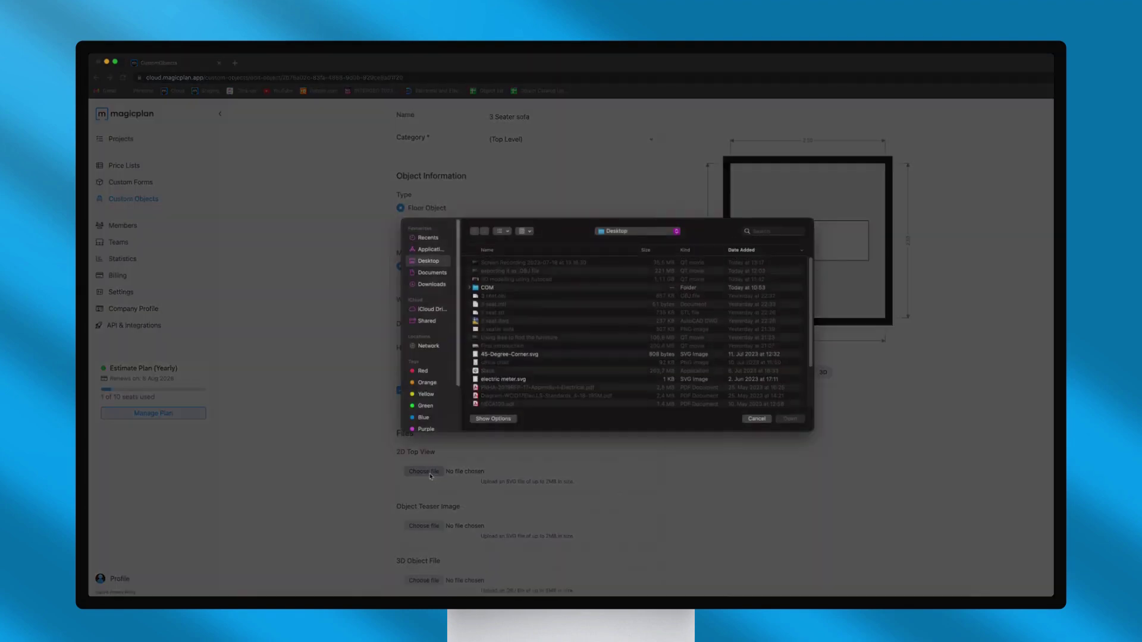
pyautogui.doubleClick(497, 288)
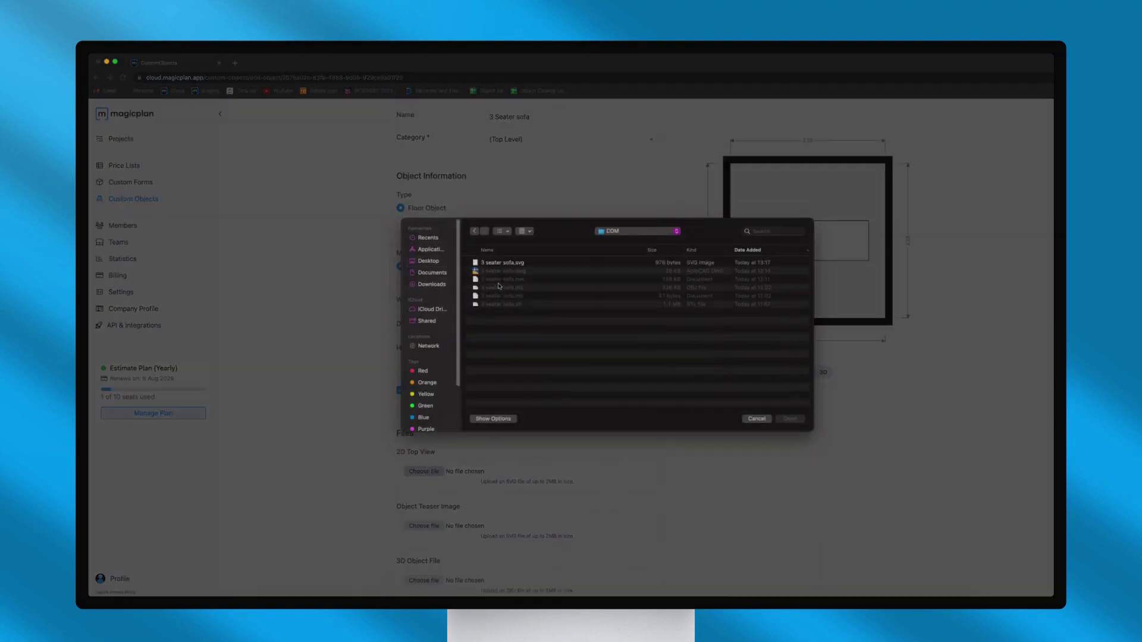
pyautogui.doubleClick(503, 263)
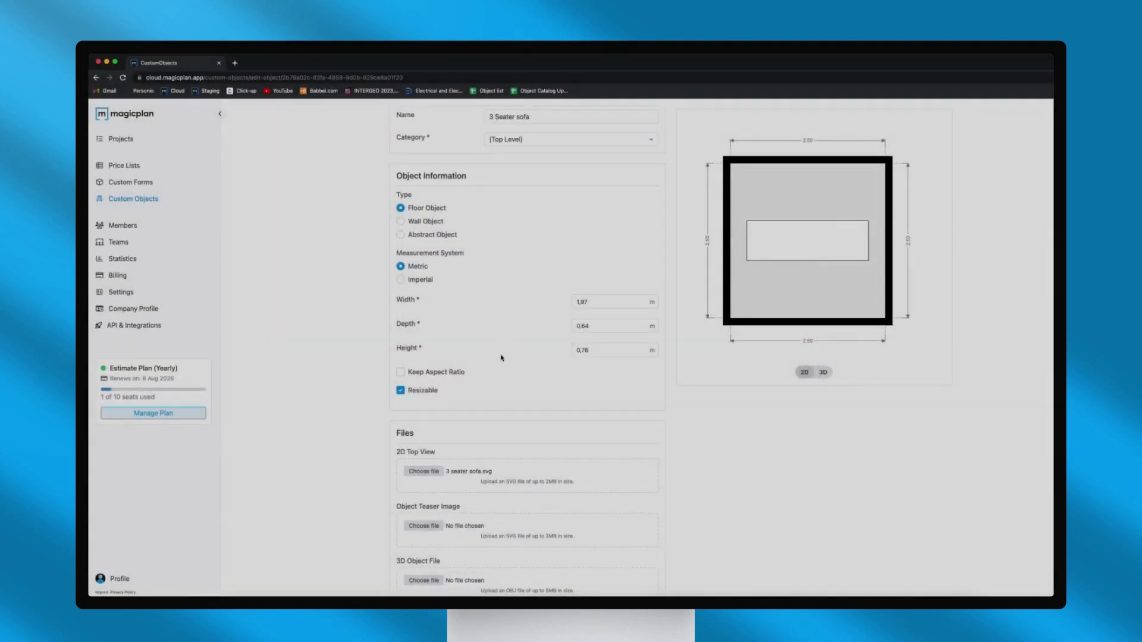
pyautogui.scroll(-5, 487, 387)
pyautogui.click(423, 409)
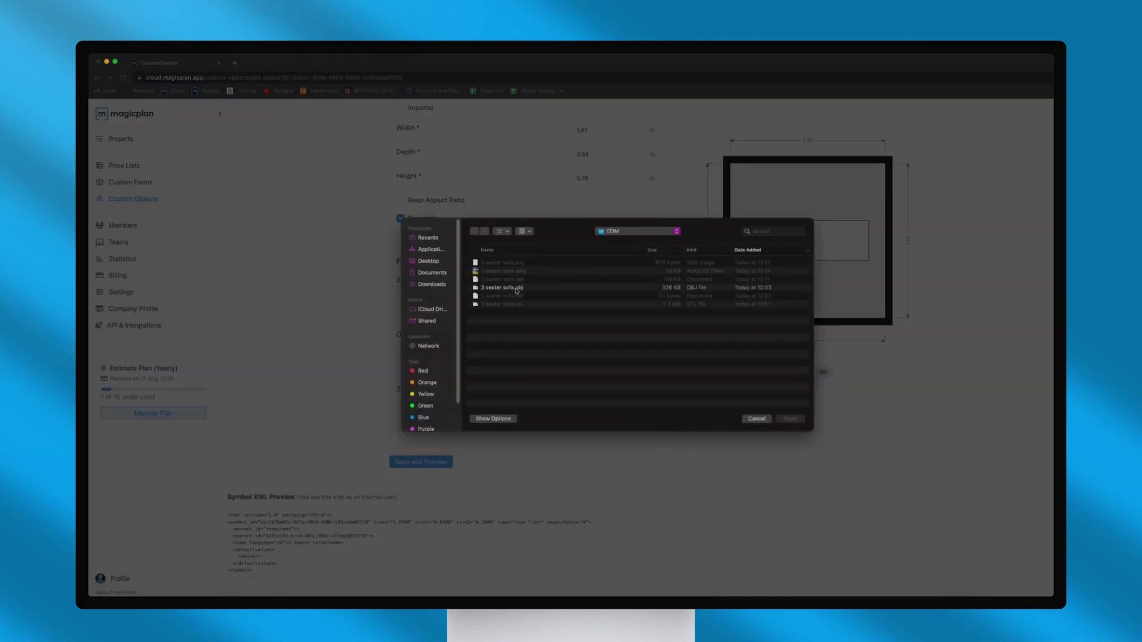
pyautogui.doubleClick(516, 288)
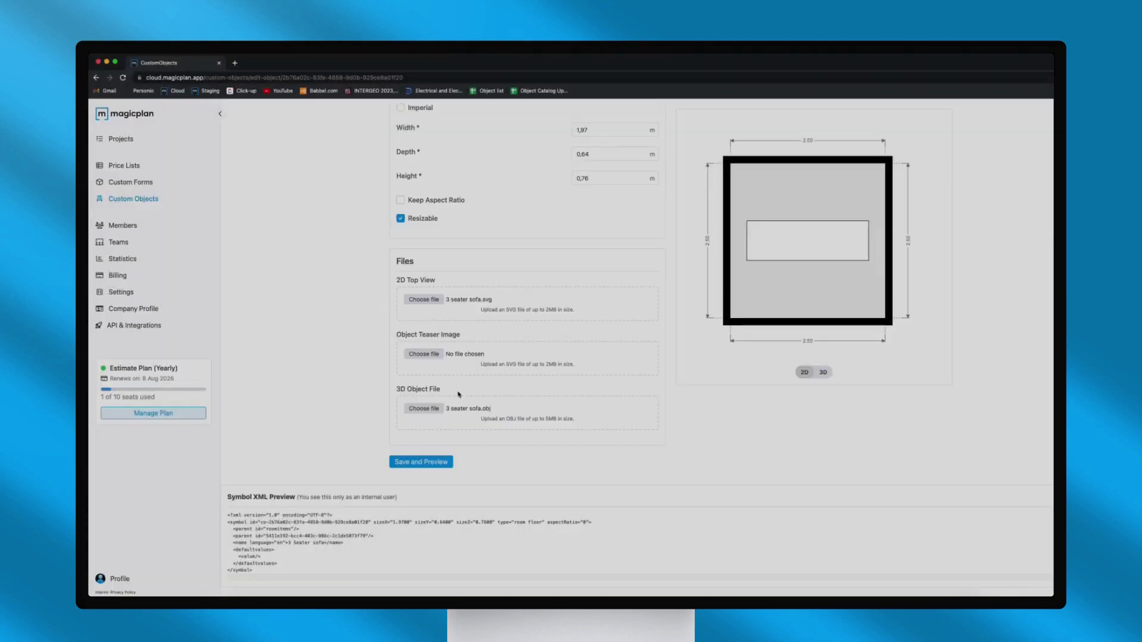
pyautogui.click(432, 463)
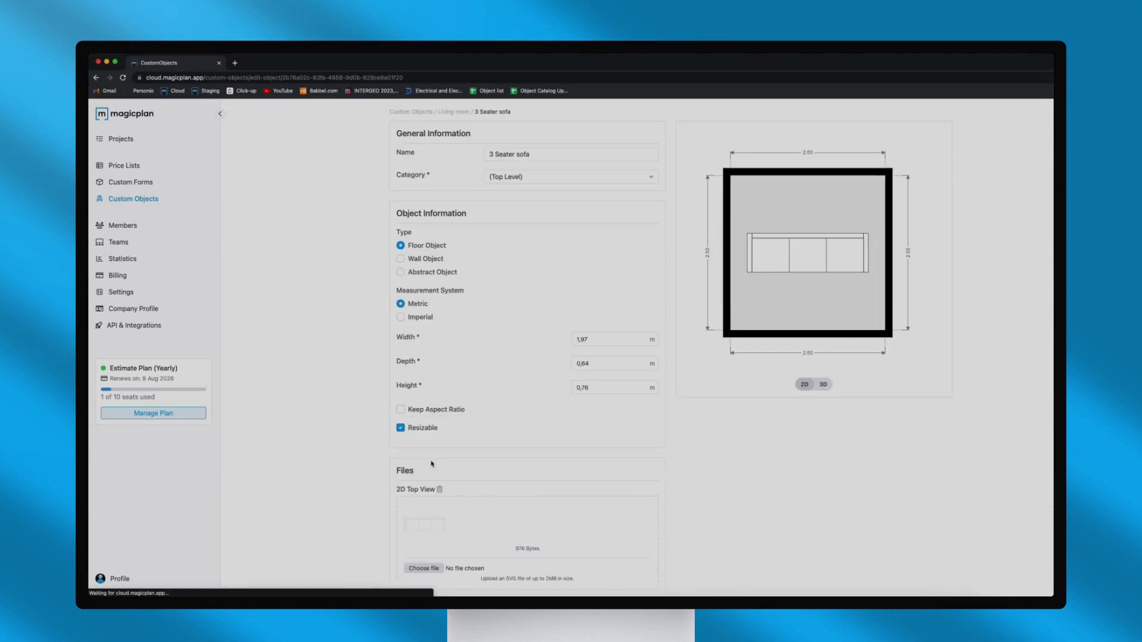
# Switch the preview to 3D and orbit to view the sofa in perspective
pyautogui.click(824, 384)
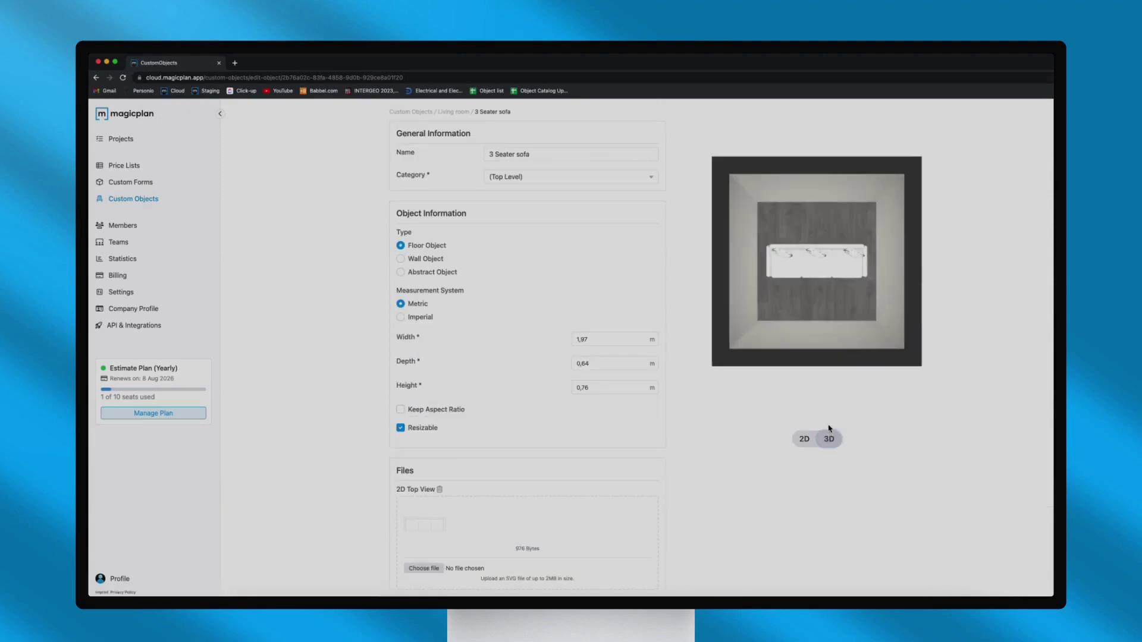
pyautogui.moveTo(813, 398); pyautogui.dragTo(831, 333)
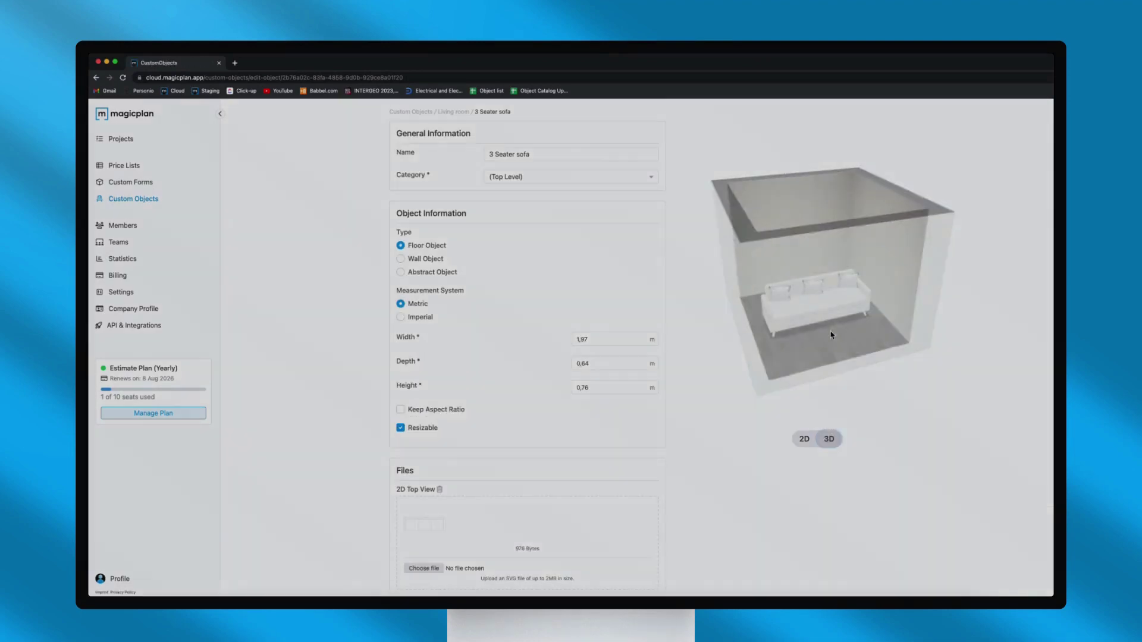
pyautogui.moveTo(830, 333); pyautogui.dragTo(832, 320)
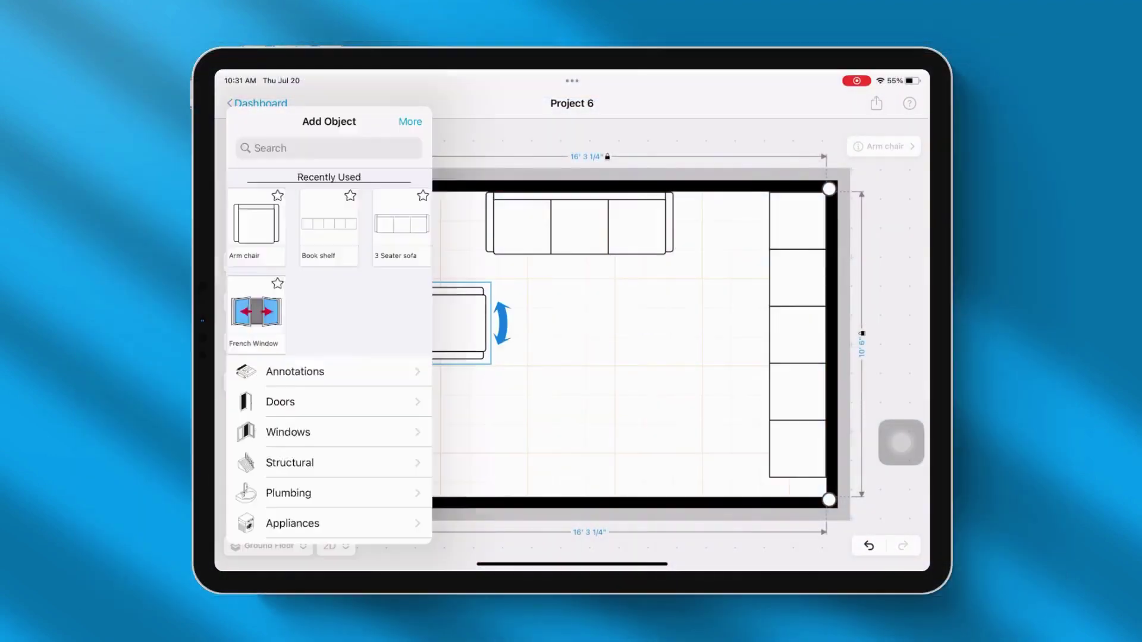